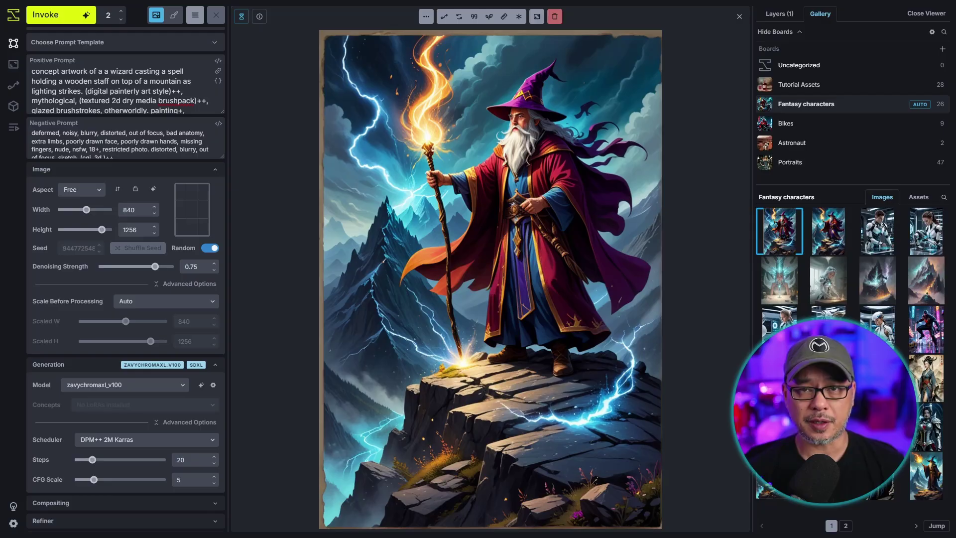
Step: Hide the gallery with the G shortcut so the wizard image fills the viewer
key("g")
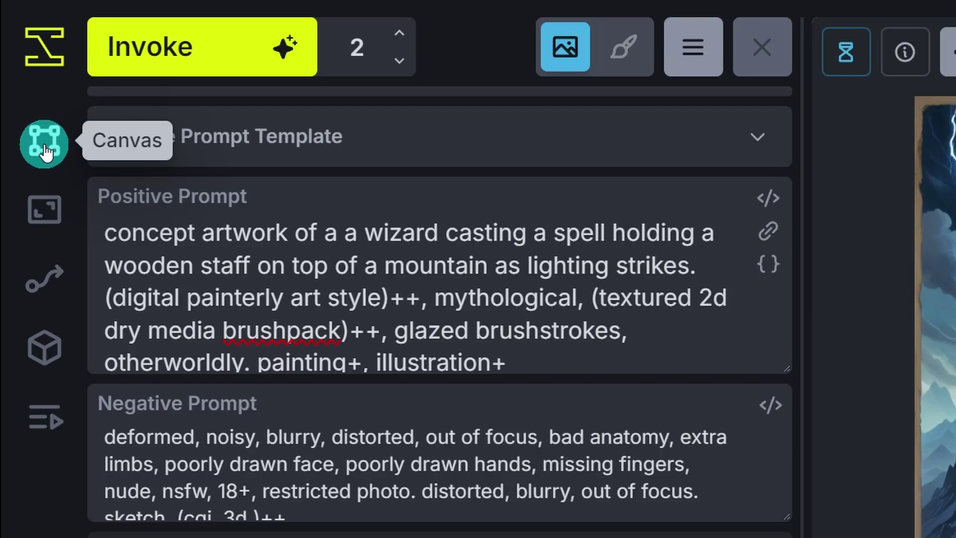
Step: Pass through the Upscaling workspace to reach the Workflows view with the empty Unnamed Workflow
left_click(43, 218)
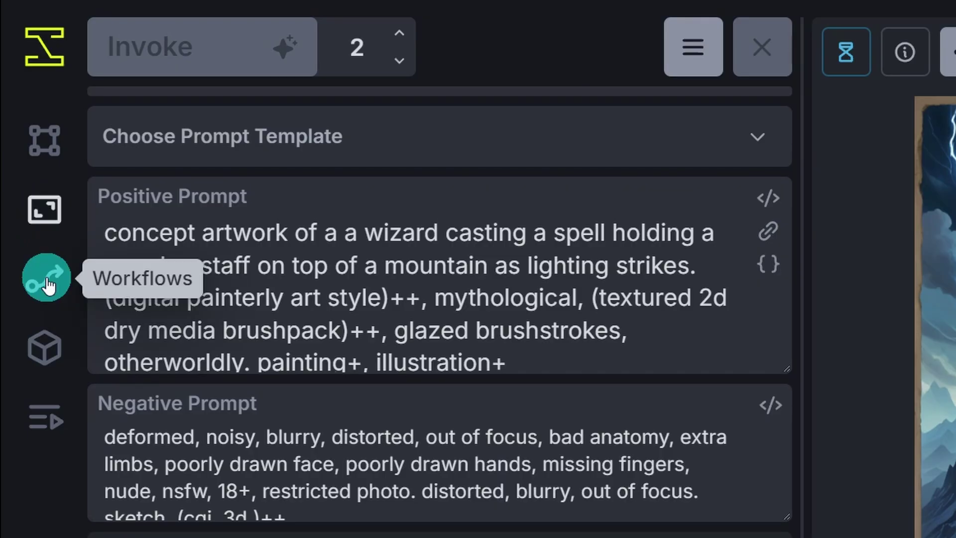
left_click(47, 279)
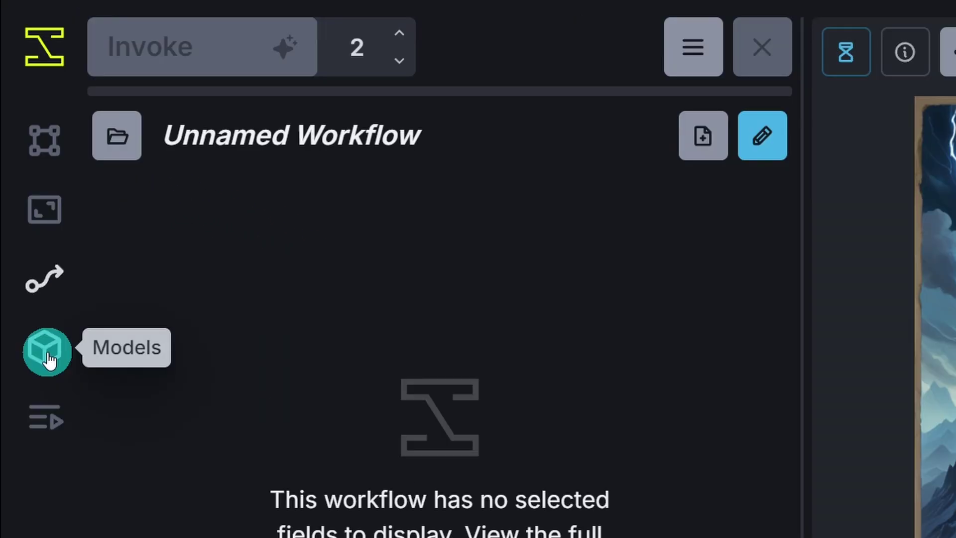
Step: Open the Model Manager and scroll through the installed models list
left_click(48, 358)
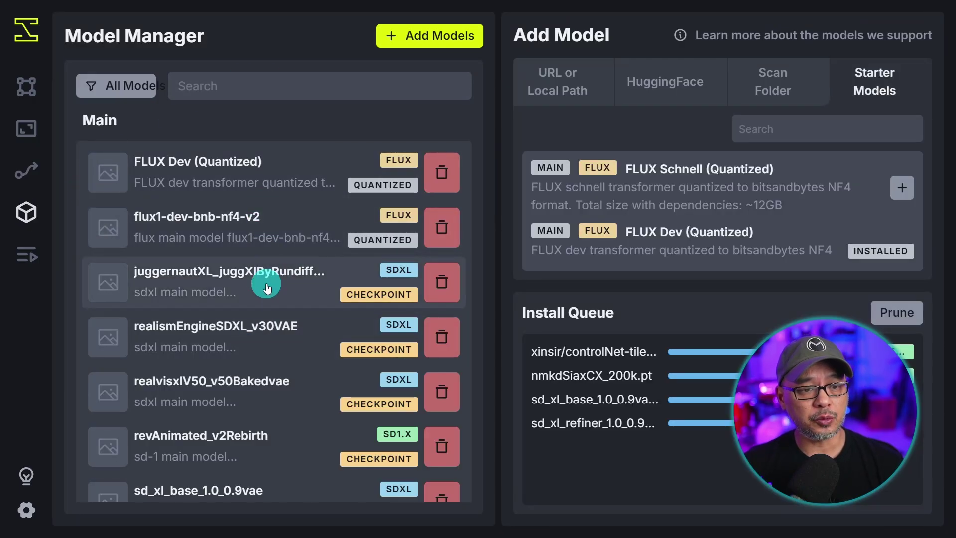
scroll(262, 279, "down", 5)
scroll(257, 298, "up", 5)
scroll(257, 289, "down", 10)
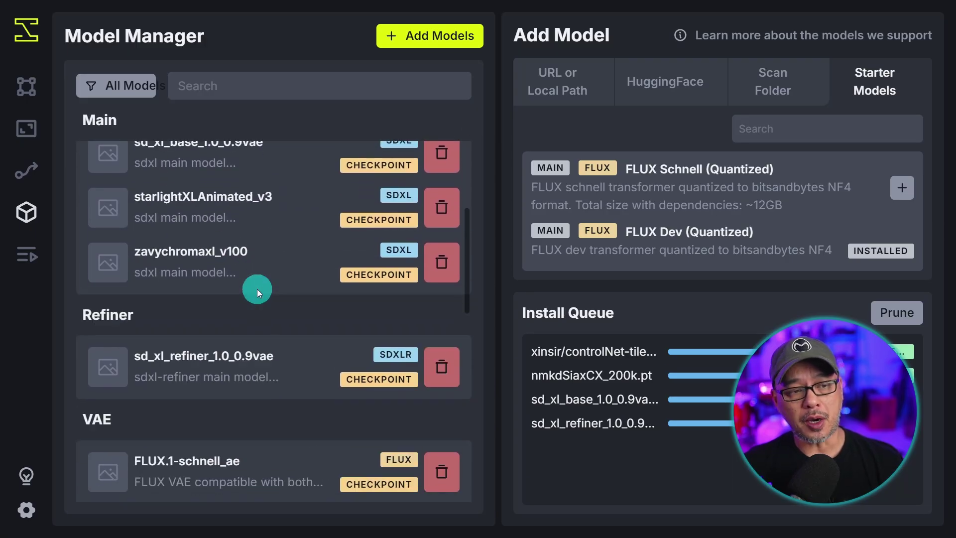
scroll(250, 279, "up", 2)
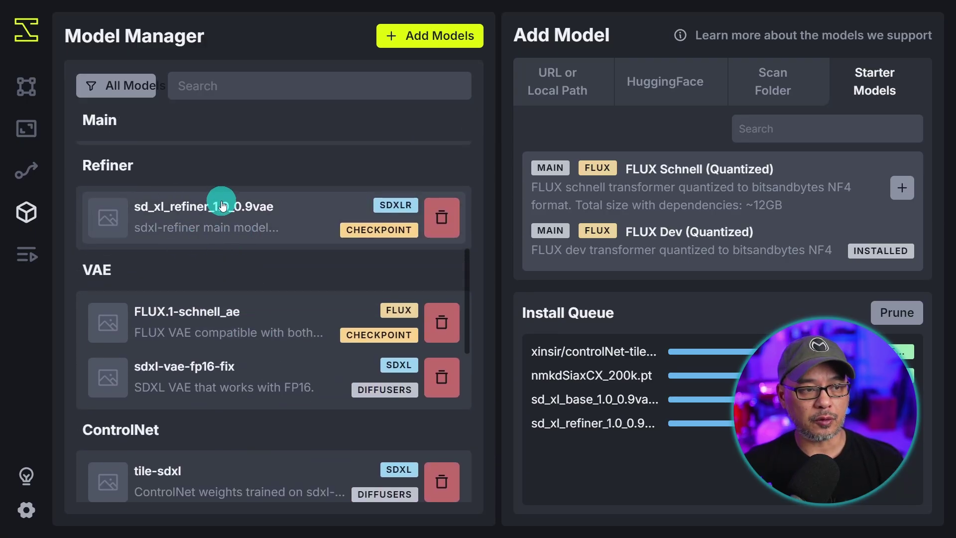
scroll(221, 204, "down", 2)
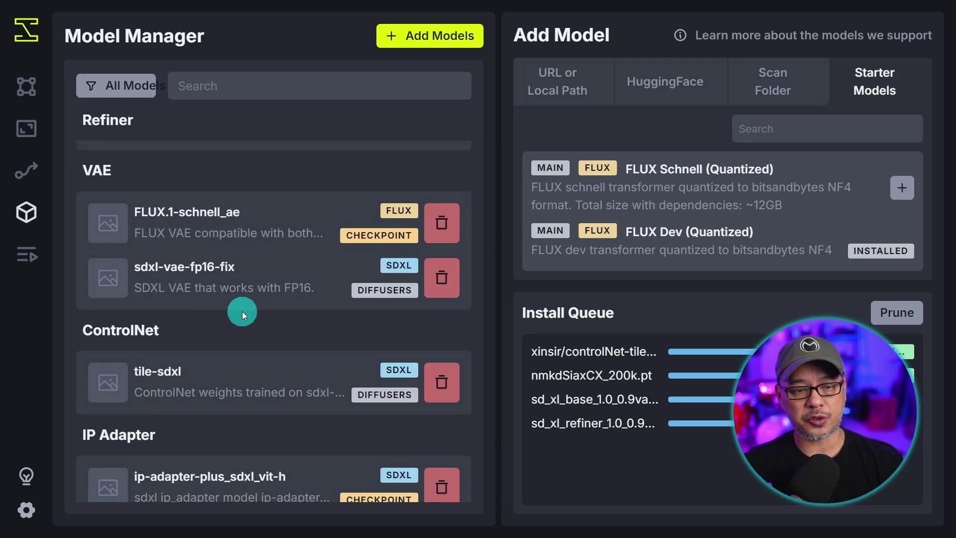
scroll(249, 278, "up", 10)
left_click(274, 87)
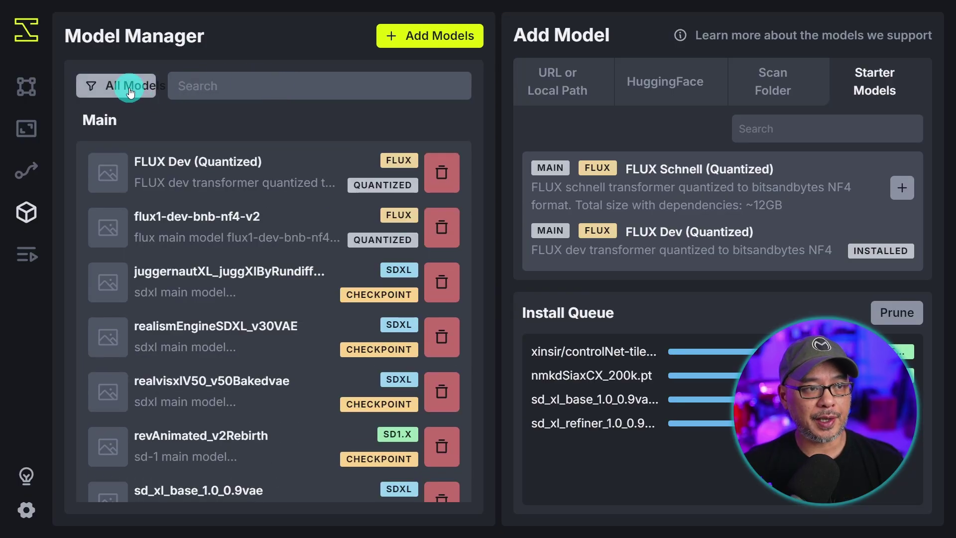
Step: Filter the model list to Refiner models only, then back to All Models
left_click(147, 92)
left_click(160, 181)
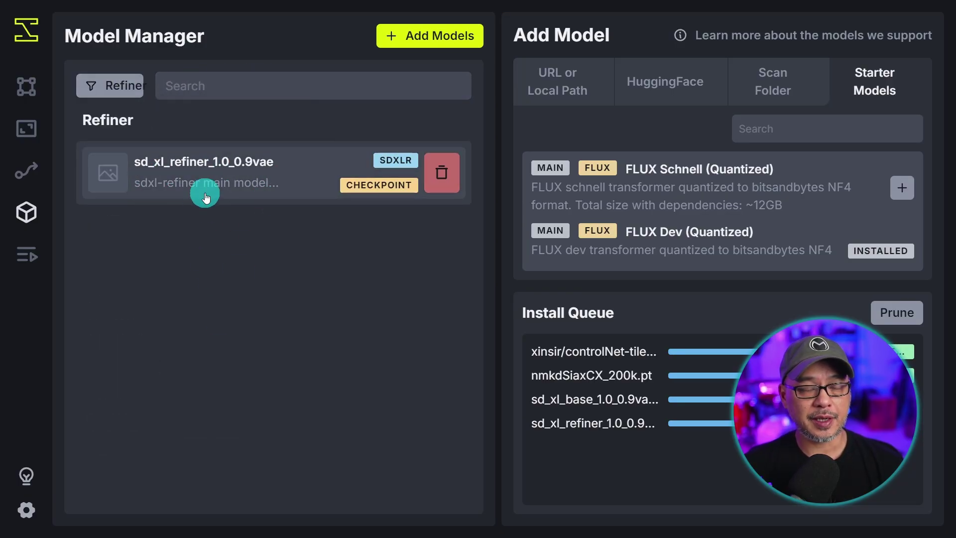
left_click(128, 89)
left_click(132, 130)
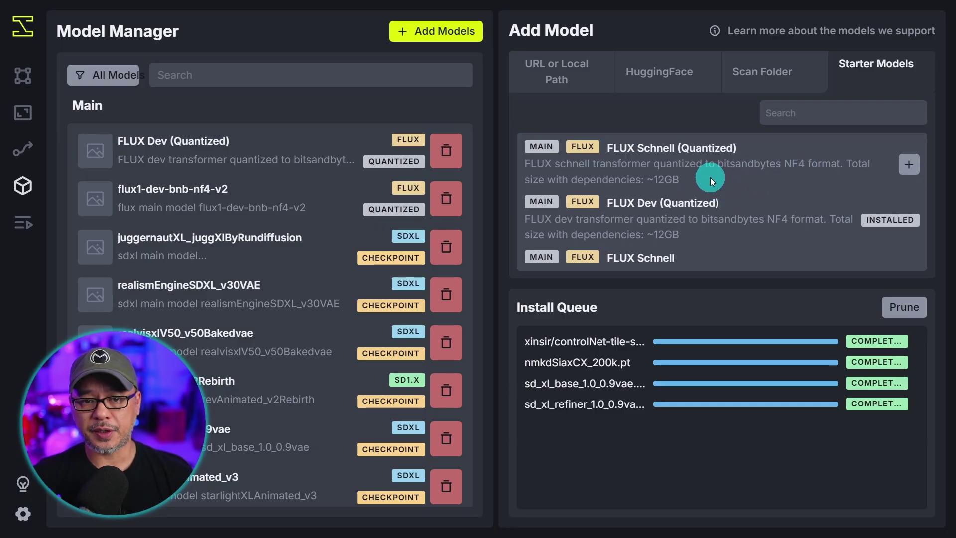
Step: Scroll down through the Starter Models list
scroll(710, 177, "down", 3)
scroll(710, 178, "down", 2)
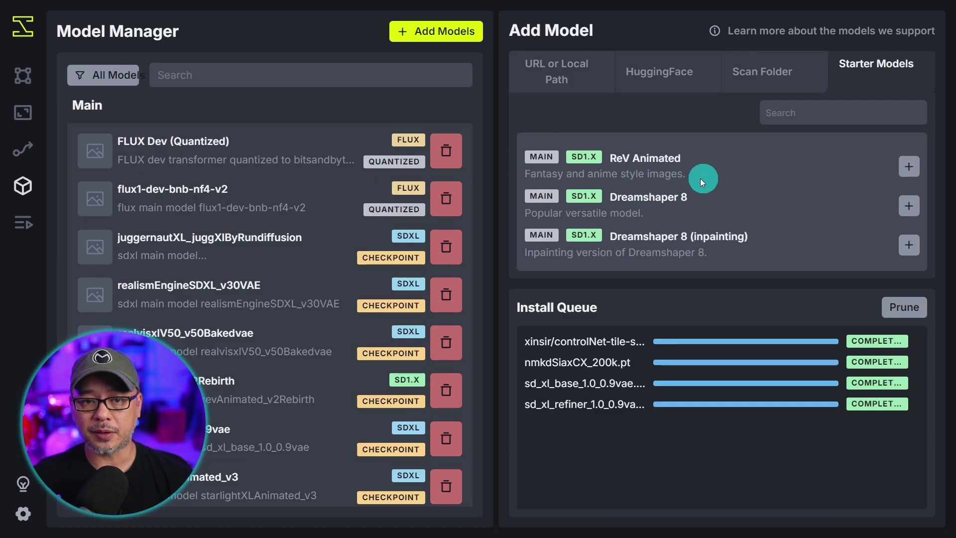
scroll(700, 178, "down", 3)
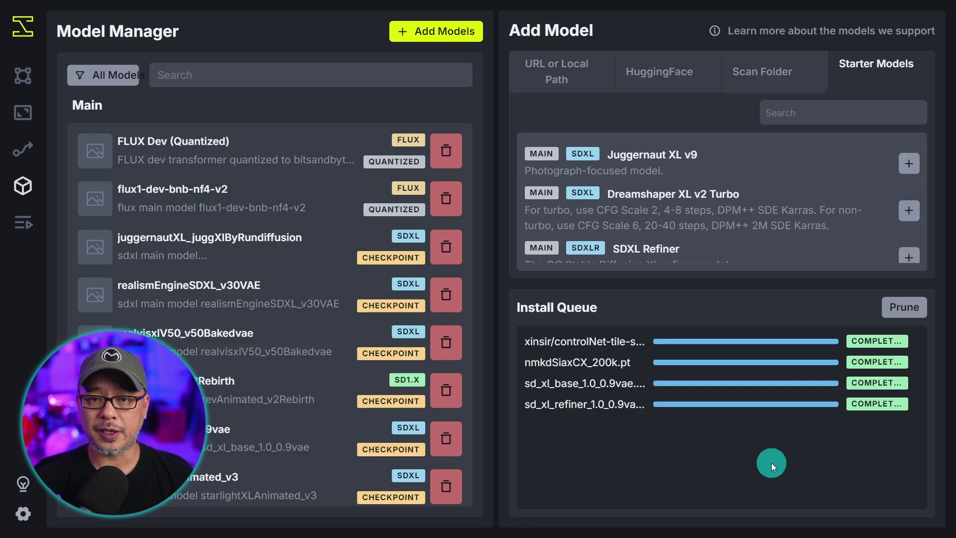
Step: Scan the D:\Data\Models\StableDiffusion folder, review the scan results, then choose the HuggingFace option
left_click(760, 79)
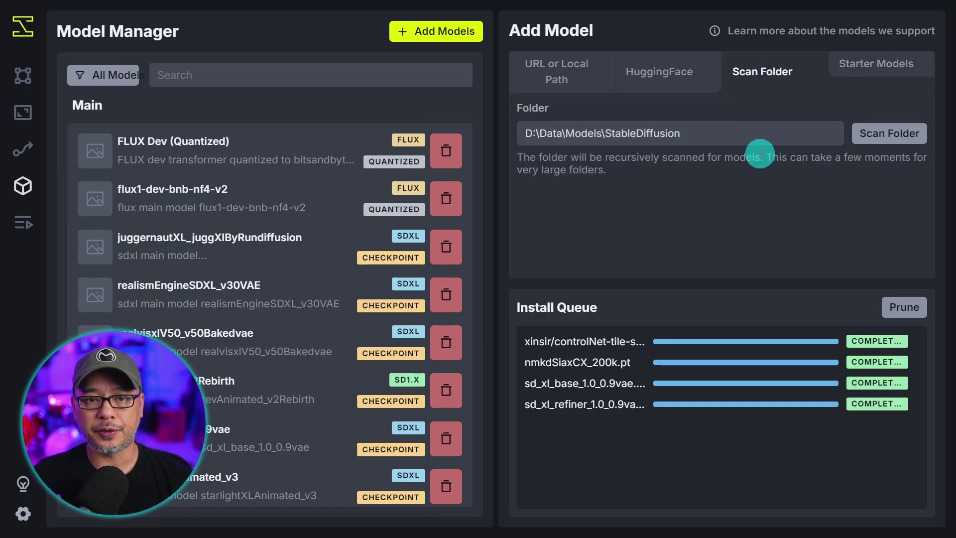
left_click(732, 131)
triple_click(587, 196)
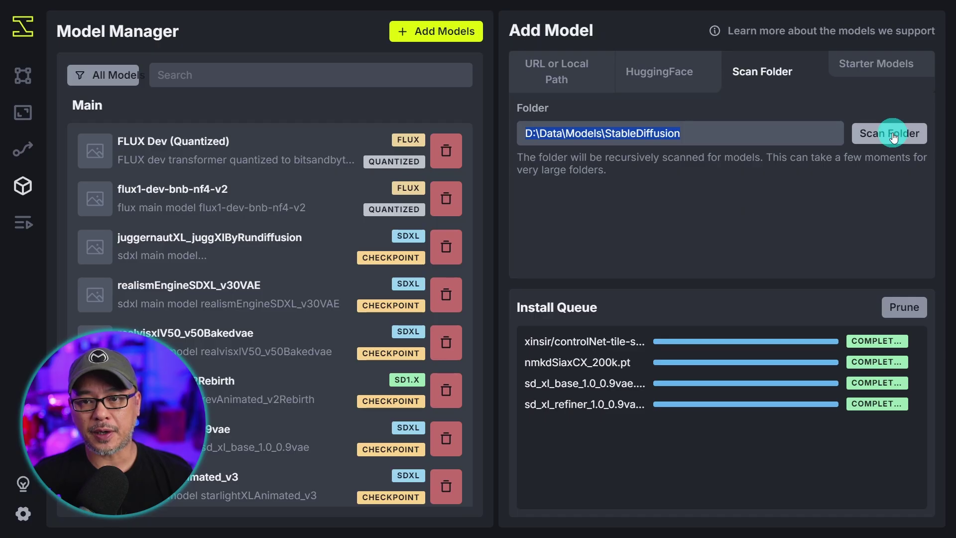
left_click(853, 201)
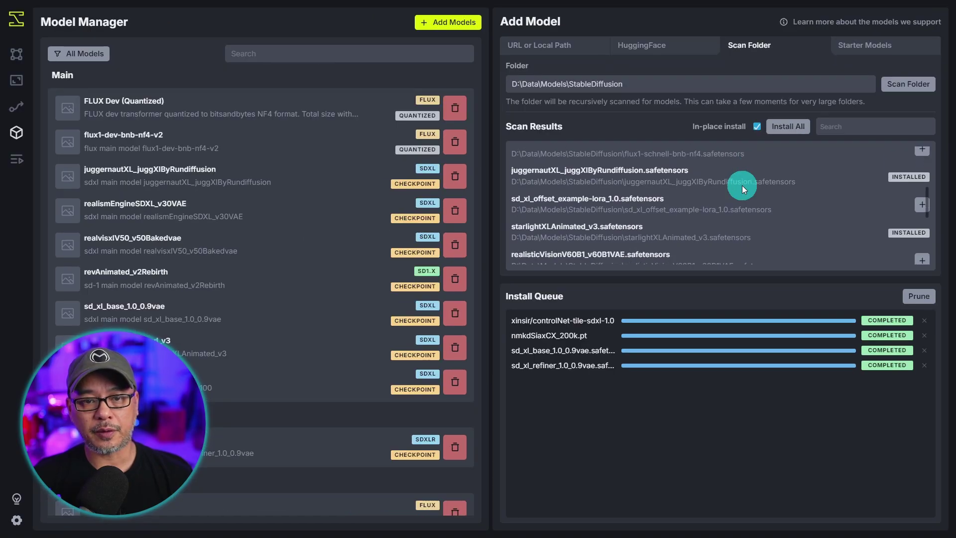
scroll(742, 185, "down", 3)
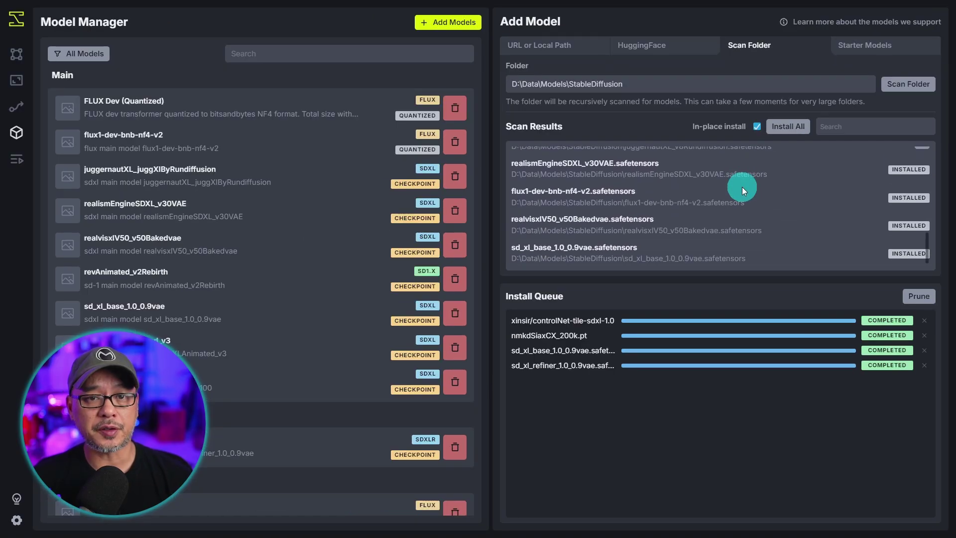
scroll(742, 187, "up", 3)
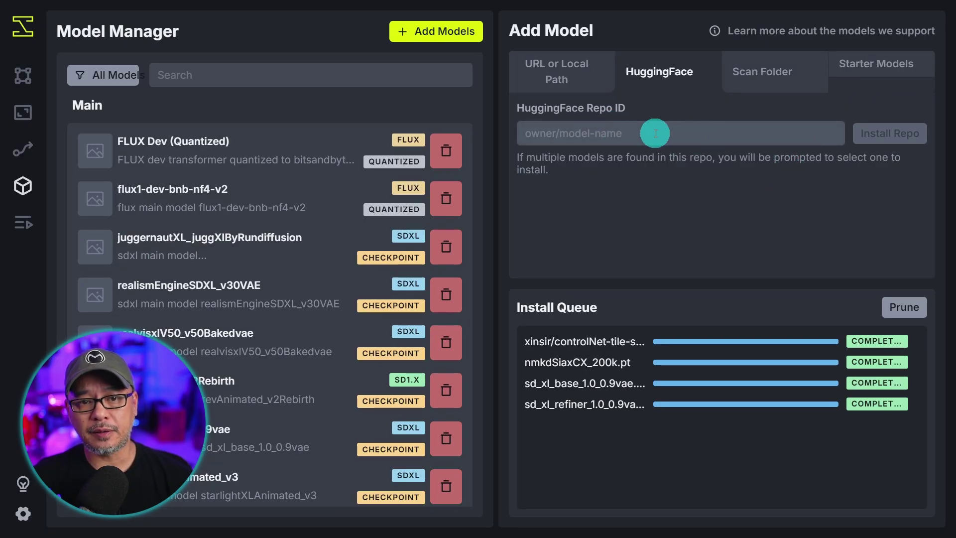
left_click(623, 133)
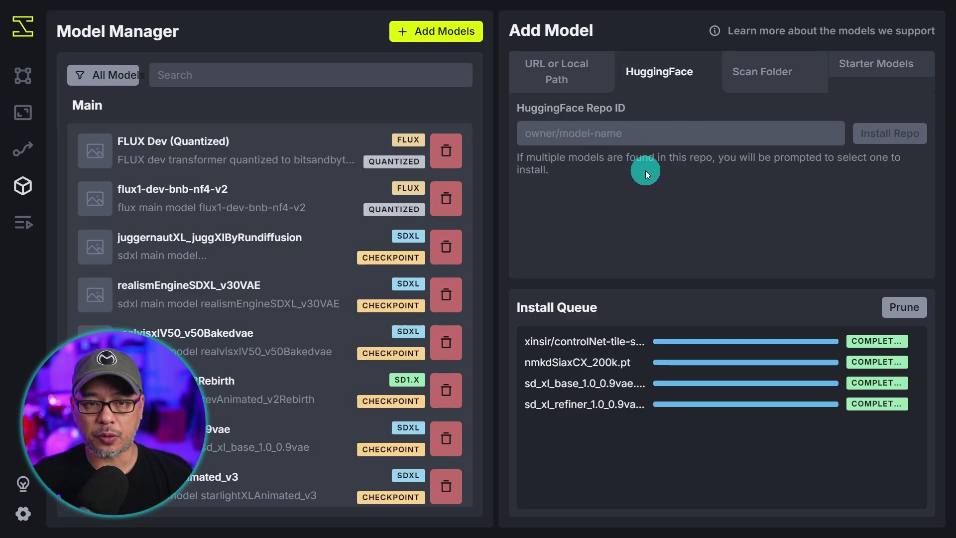
Step: Paste the civitai DreamShaper XL download link as the model source and install it
left_click(558, 67)
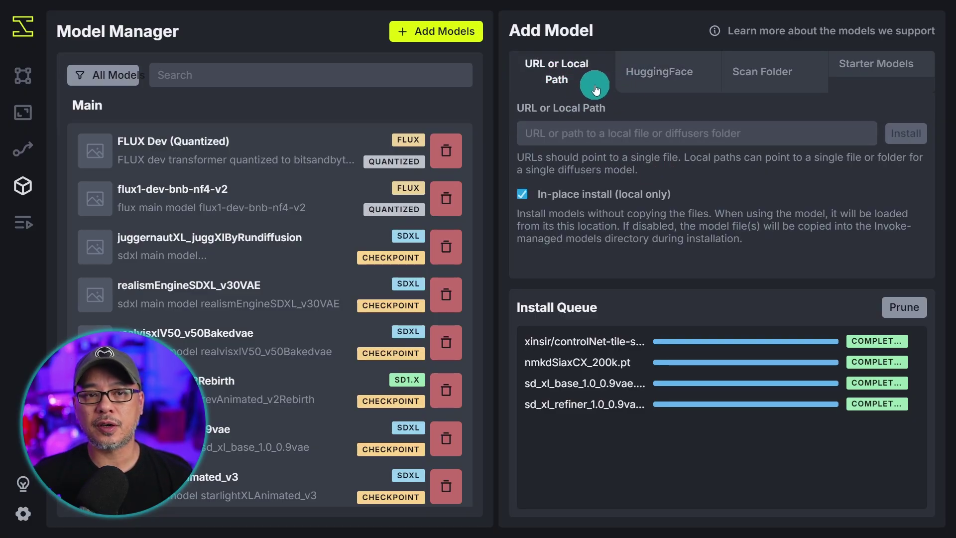
key("ctrl+v")
key("Return")
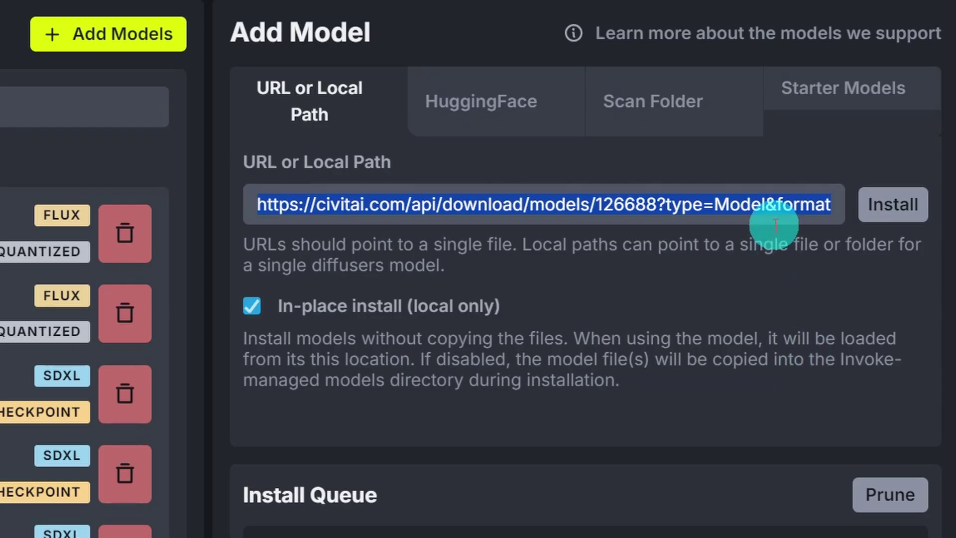
left_click(838, 133)
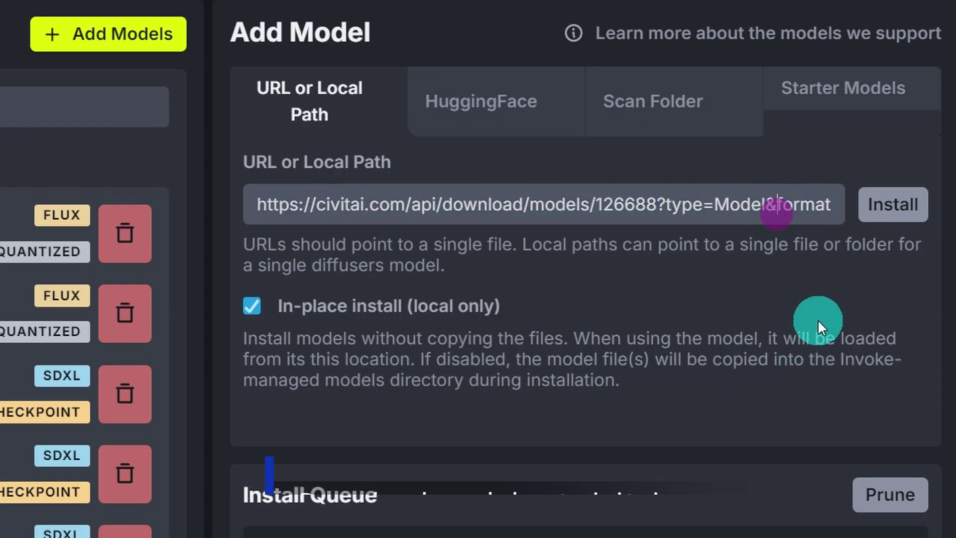
key("Right")
key("Right")
key("Right")
key("Right")
key("Right")
key("Right")
key("Right")
key("Right")
key("Right")
key("Right")
key("Right")
key("Right")
key("Right")
key("Right")
key("Right")
key("Right")
key("Right")
key("Right")
key("Right")
key("Right")
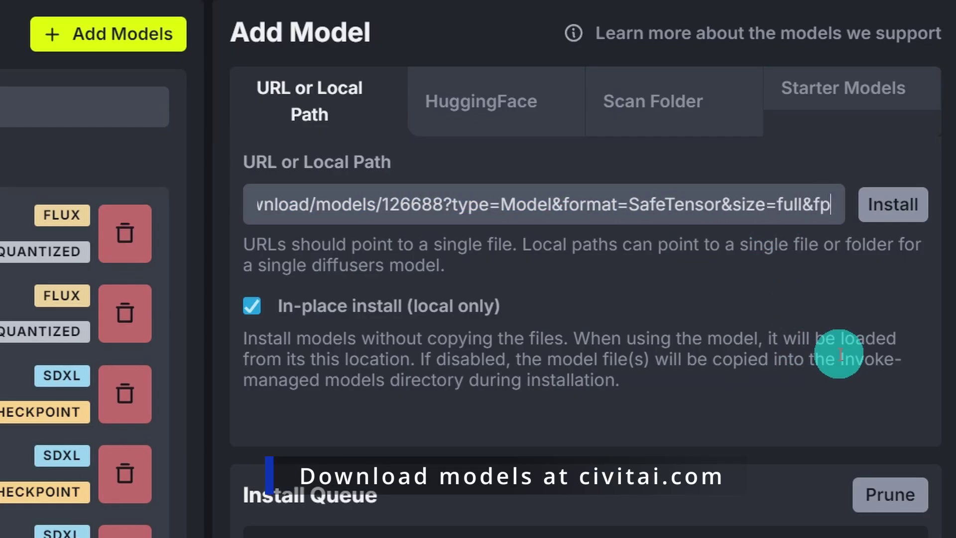
left_click(886, 203)
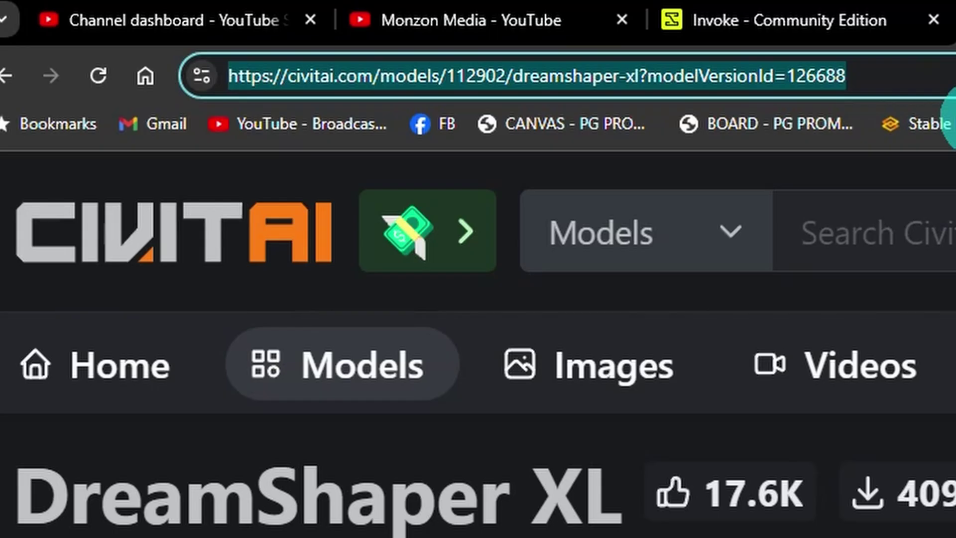
Step: Select the URL and fetch the DreamShaper XL download link address from civitai again
triple_click(677, 79)
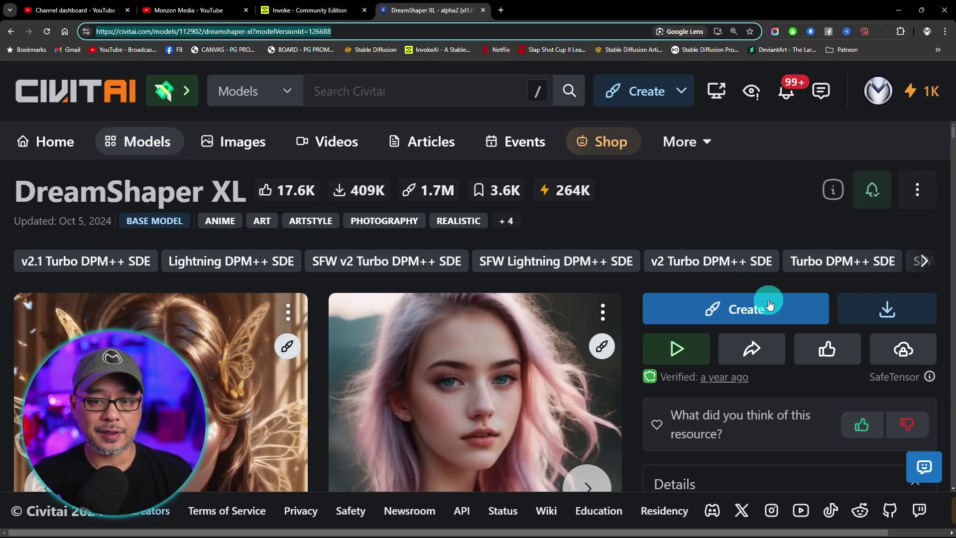
left_click(865, 311)
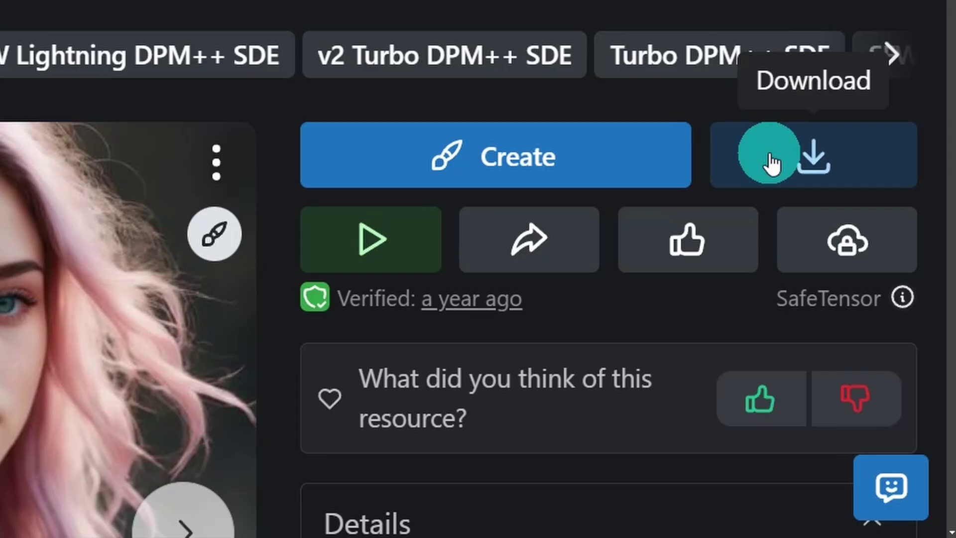
right_click(762, 162)
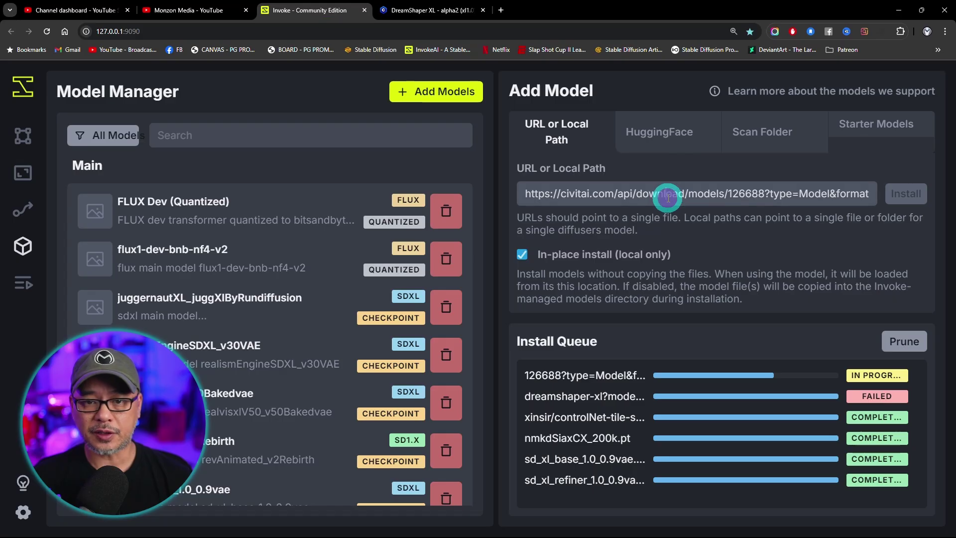
Step: Check the DreamShaper XL download progress in the install queue
mouse_move(737, 375)
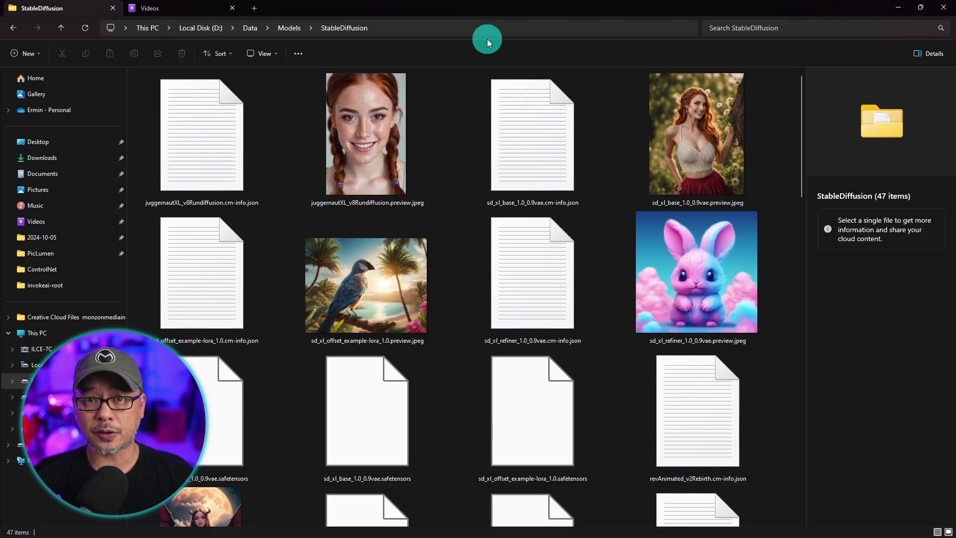
Step: Copy the sd_xl_refiner_1.0_0.9vae.safetensors file path and paste it as Invoke's model source
scroll(437, 164, "down", 5)
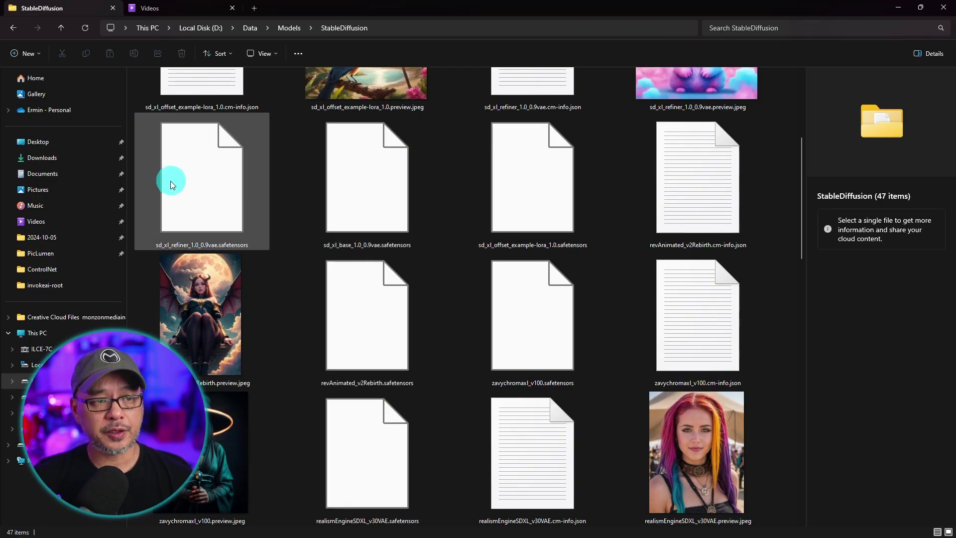
right_click(208, 180)
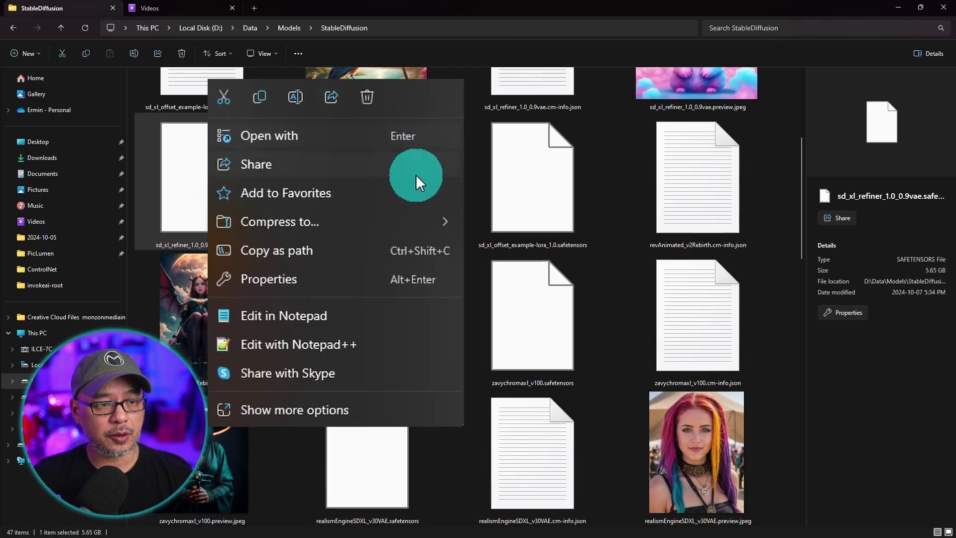
left_click(307, 250)
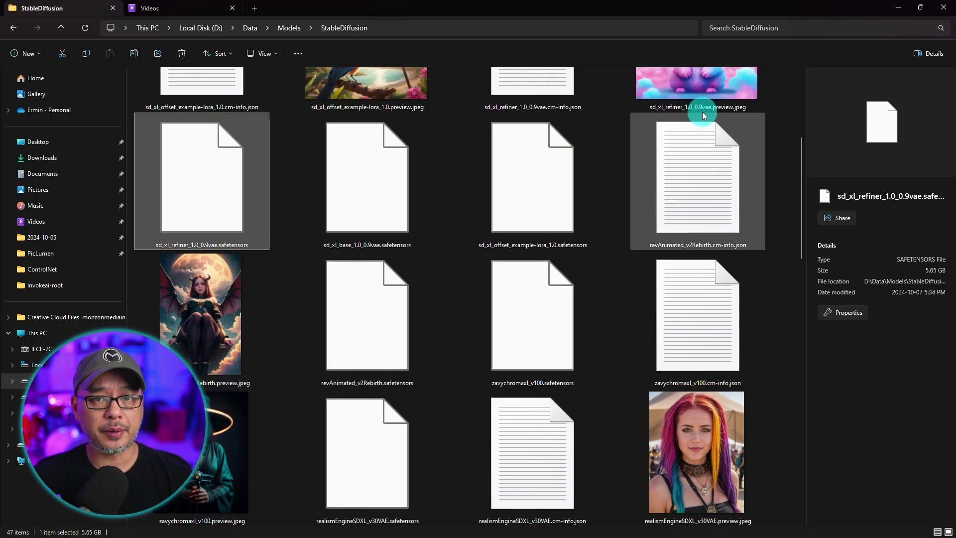
left_click(368, 217)
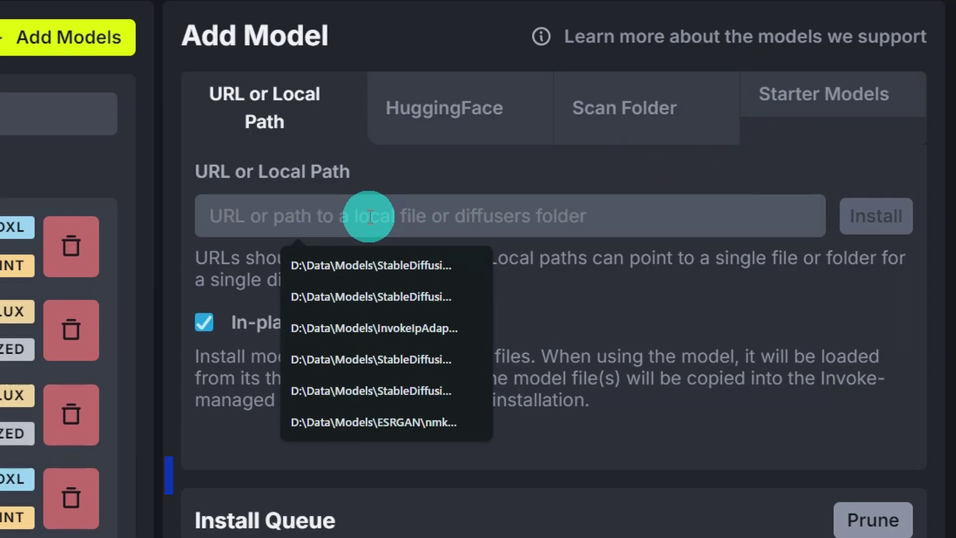
key("ctrl+v")
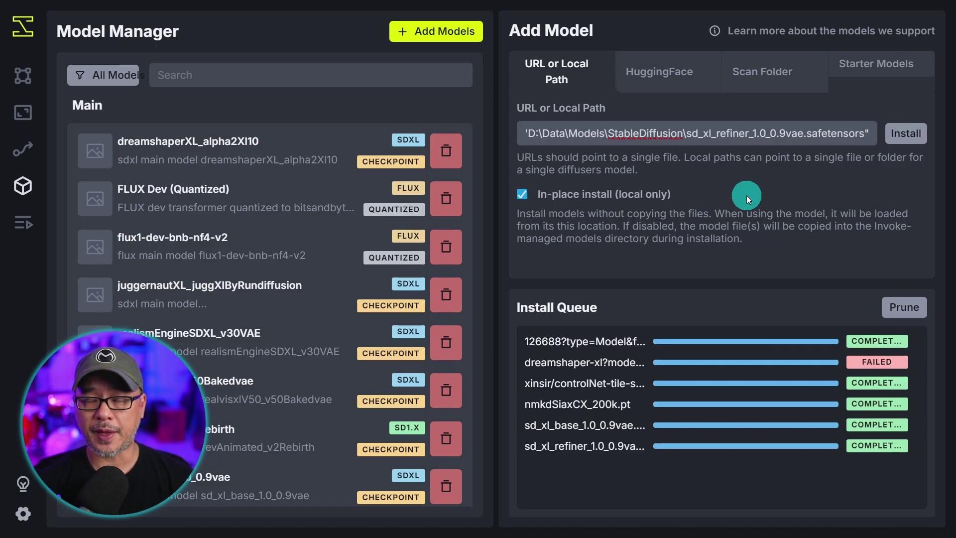
Step: Toggle the In-place install option for the sd_xl_refiner local path
left_click(668, 198)
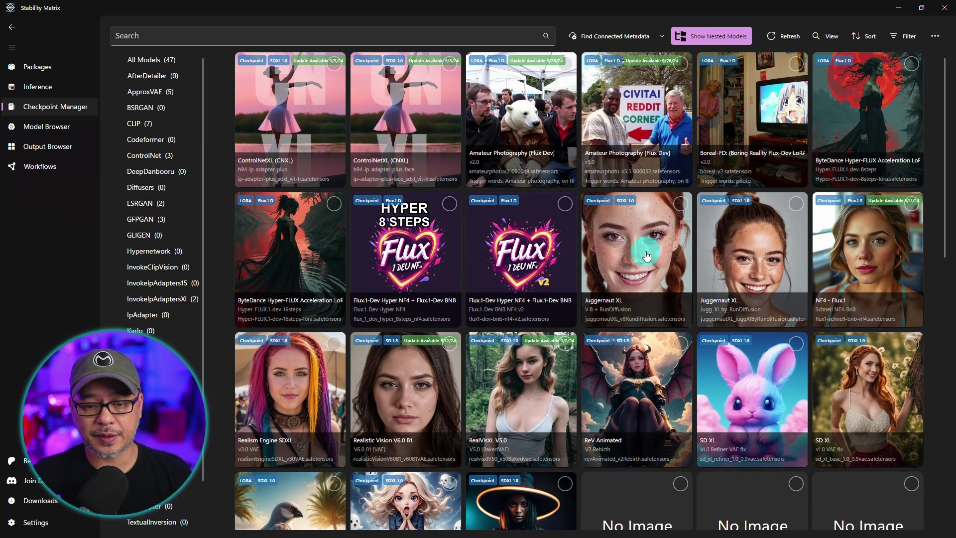
scroll(693, 209, "down", 3)
scroll(504, 297, "up", 3)
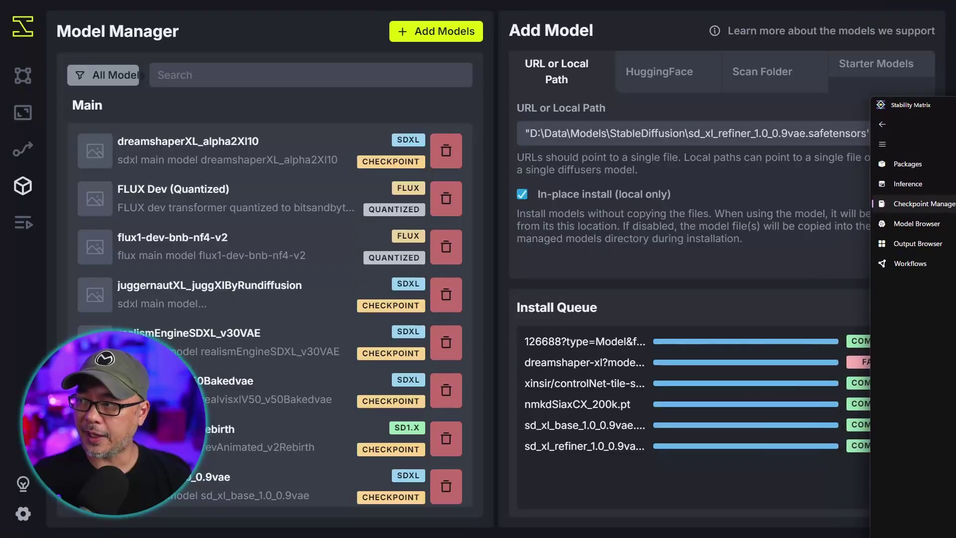
Step: Select the entire sd_xl_refiner local path in the URL field
triple_click(732, 144)
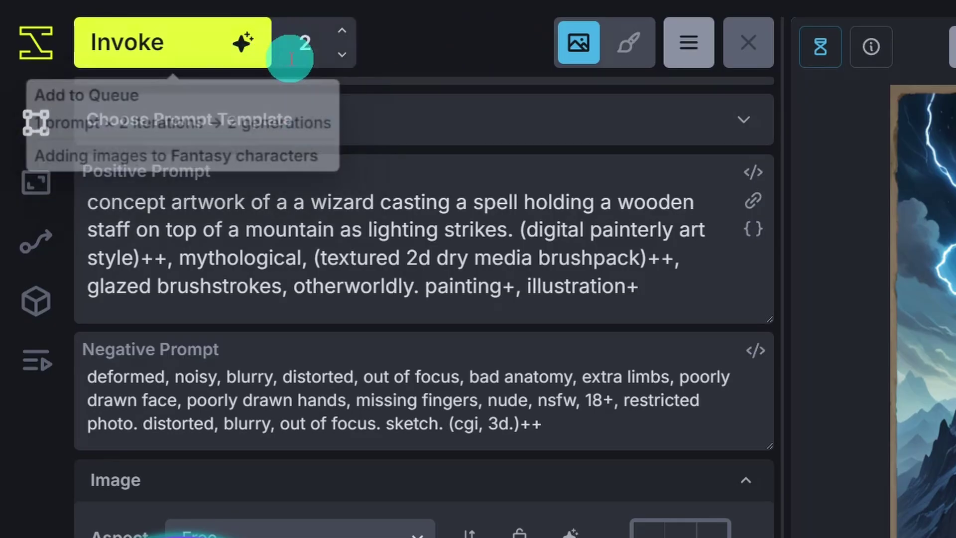
Step: Review the generation count and Send To Gallery/Canvas toggle, close the viewer, and set the brush width to 18 px
left_click(300, 46)
left_click(452, 164)
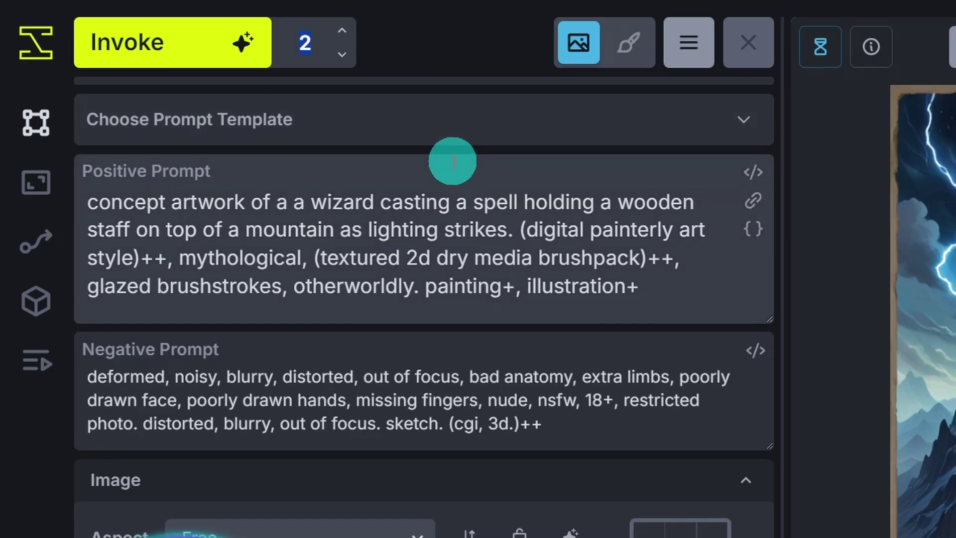
left_click(576, 42)
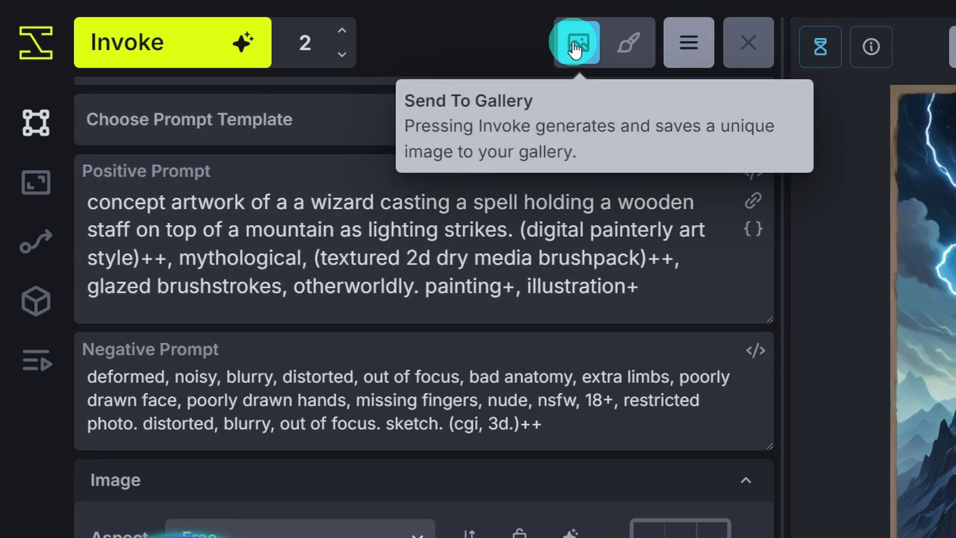
left_click(628, 46)
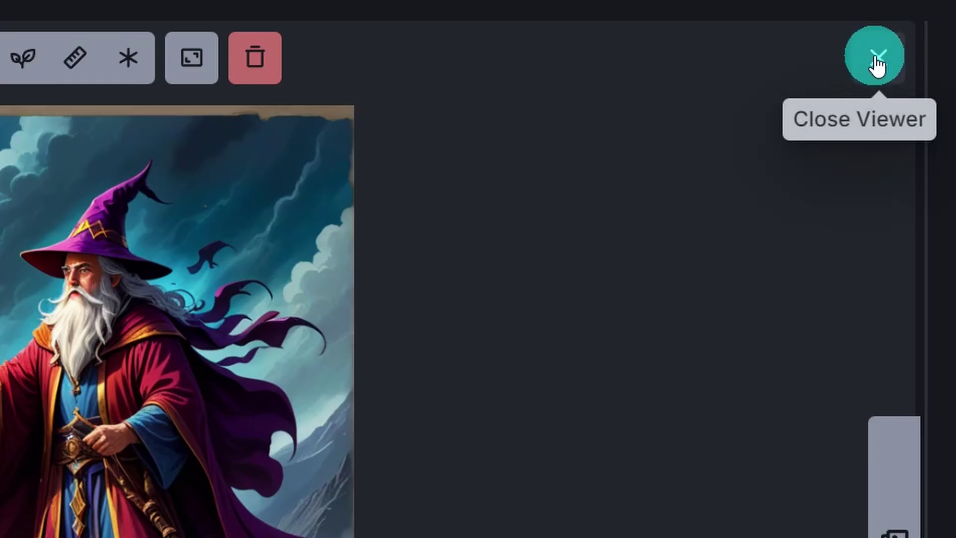
left_click(877, 64)
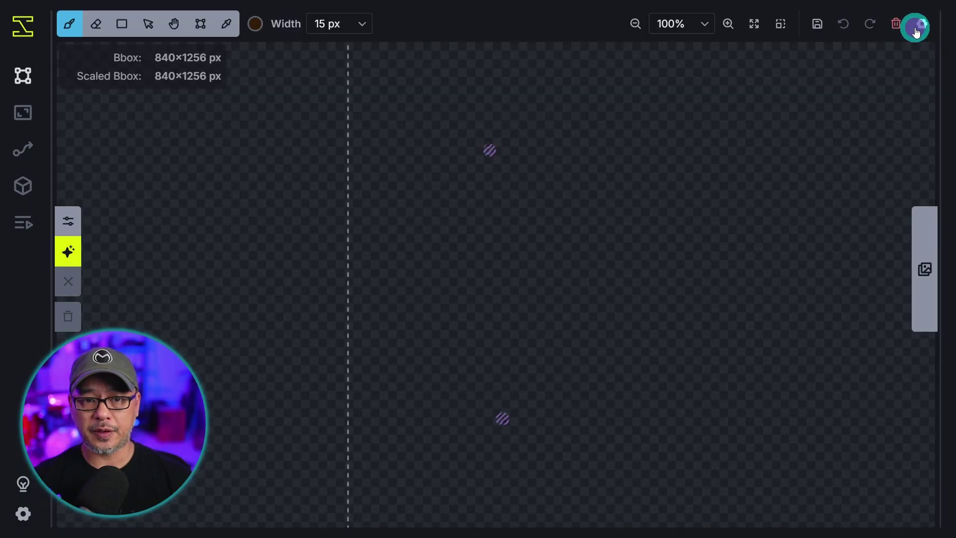
key("]")
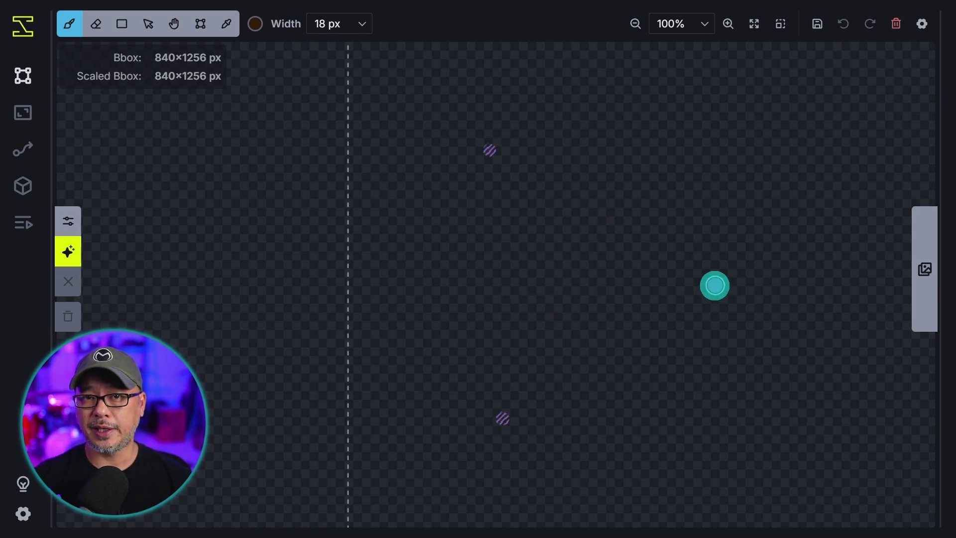
Step: From the Gallery panel, reopen and close the viewer, then switch output to Send To Canvas
left_click(922, 230)
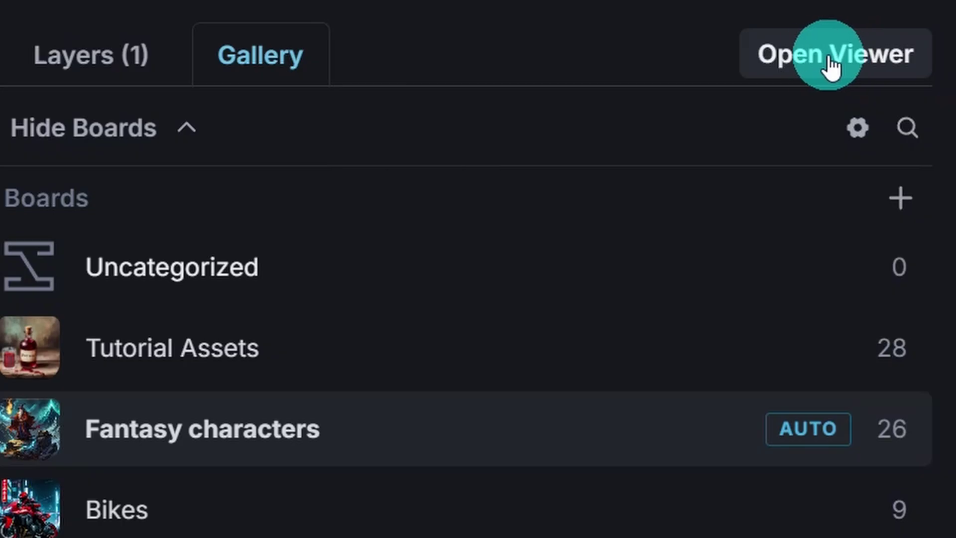
left_click(825, 75)
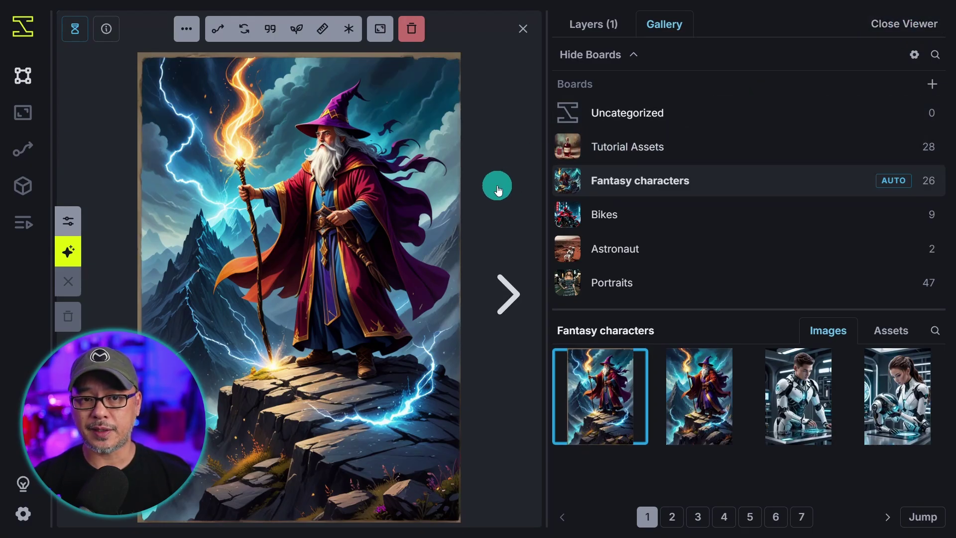
left_click(896, 29)
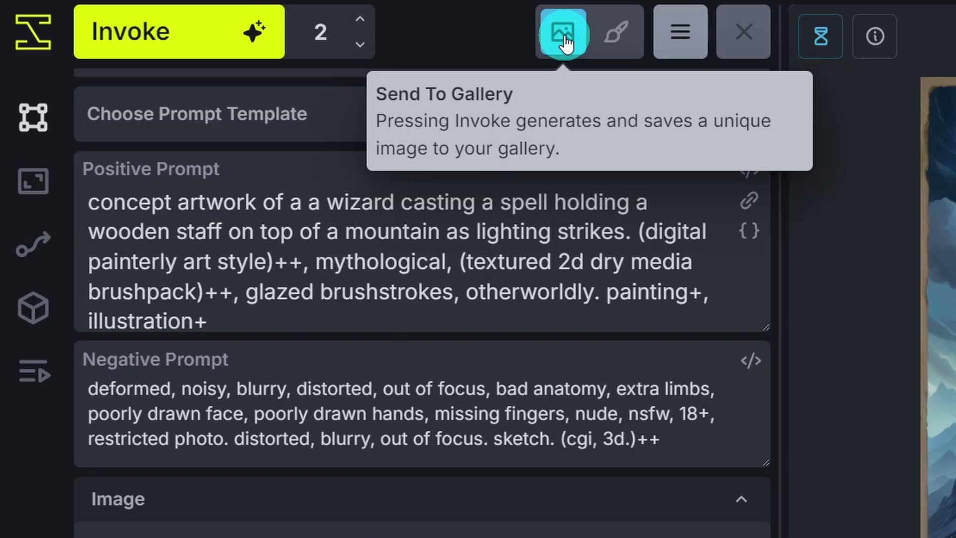
left_click(619, 35)
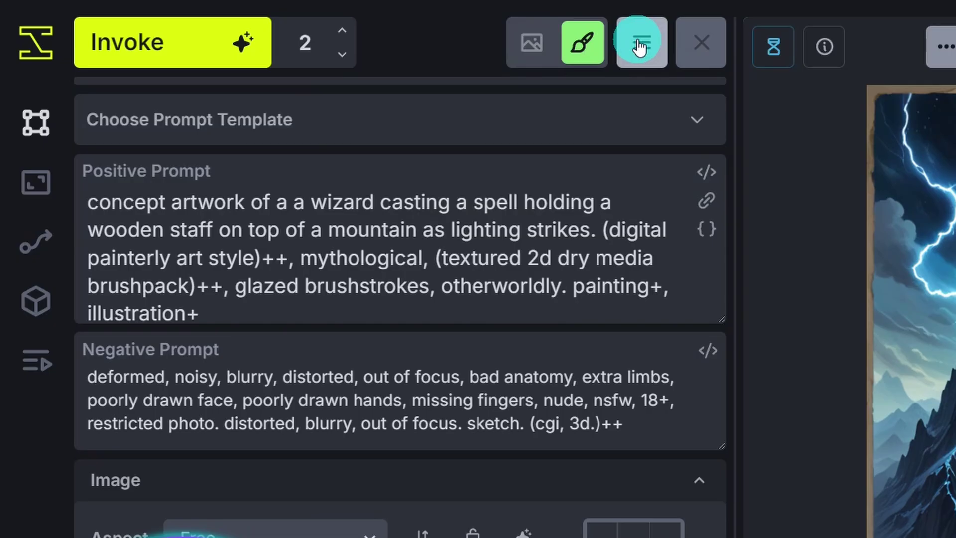
Step: Open the processing queue from the menu and drag the settings panel divider
left_click(396, 30)
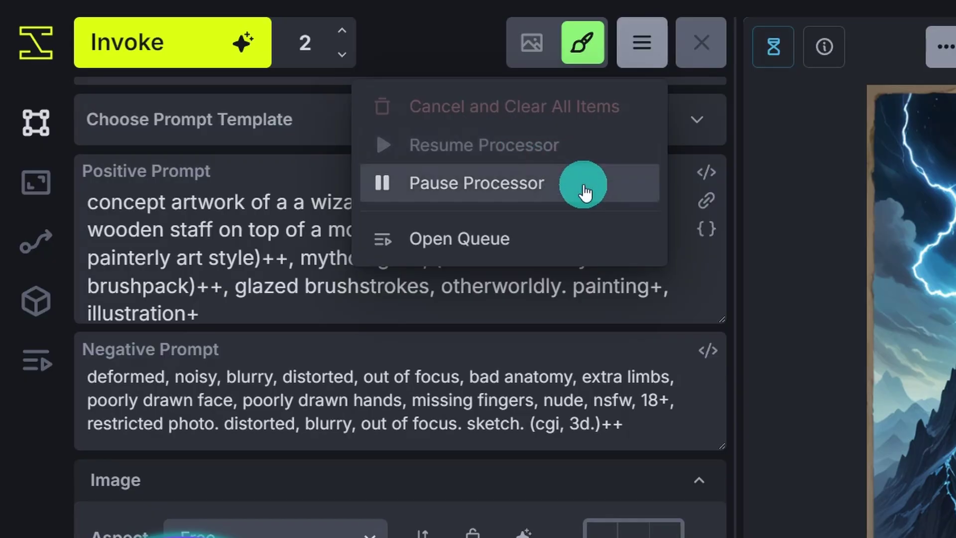
left_click(515, 245)
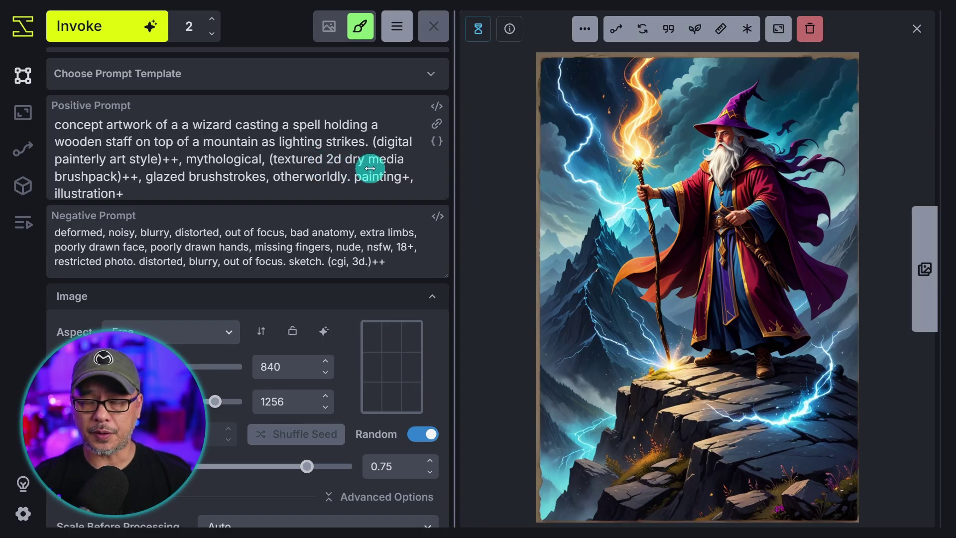
left_click_drag(370, 168, 37, 135)
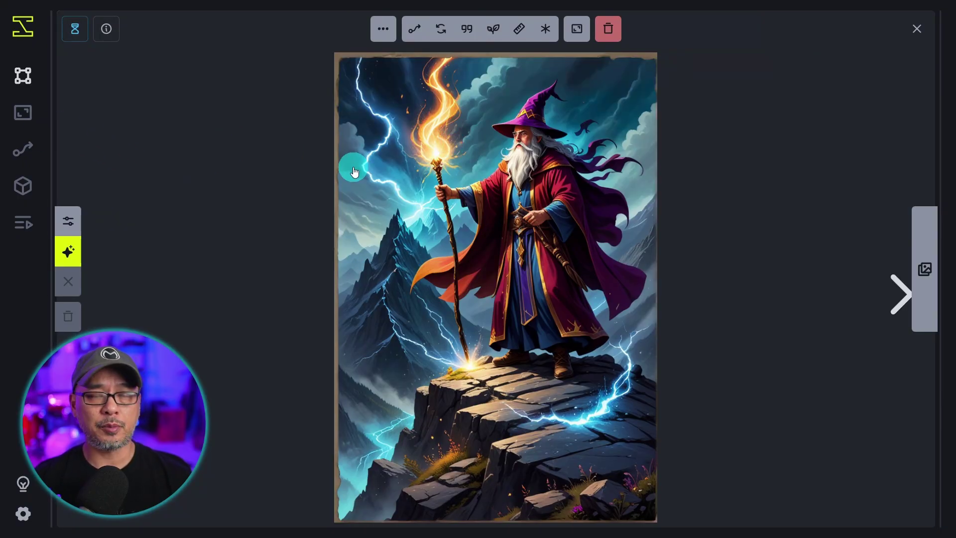
Step: Open the gallery panel, glance at the Layers list with the inpaint mask, and return to Gallery
left_click(940, 70)
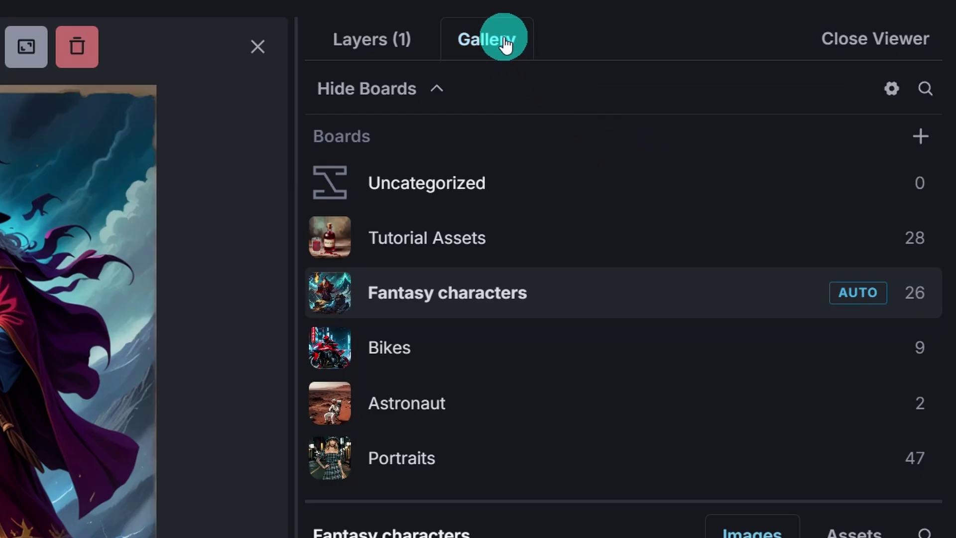
left_click(369, 47)
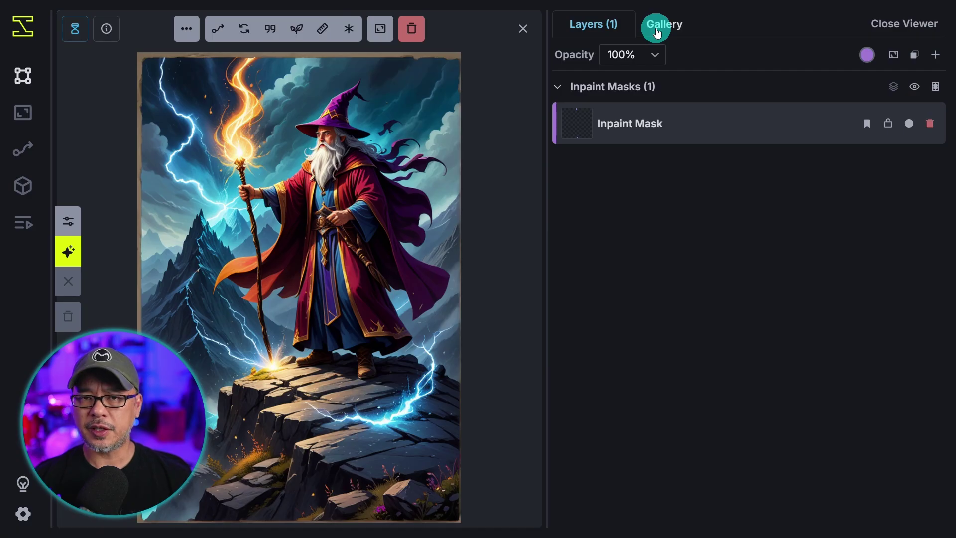
left_click(658, 33)
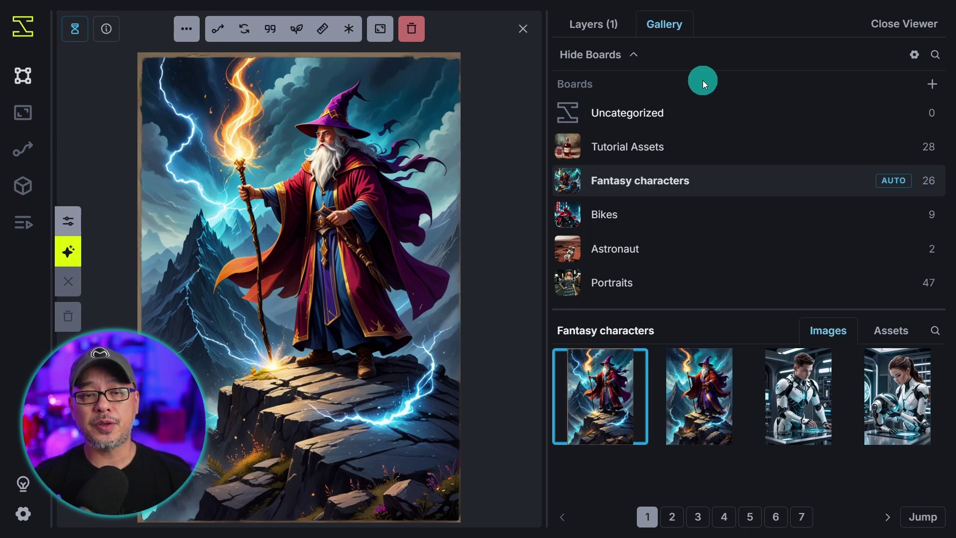
Step: Browse the Tutorial Assets, Fantasy characters, Bikes, Astronaut and Portraits boards
left_click(701, 147)
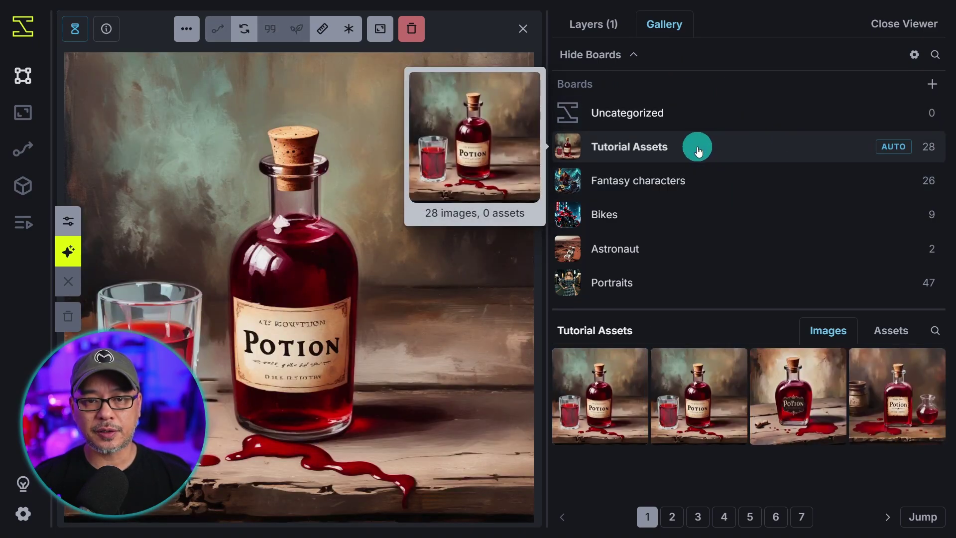
left_click(692, 177)
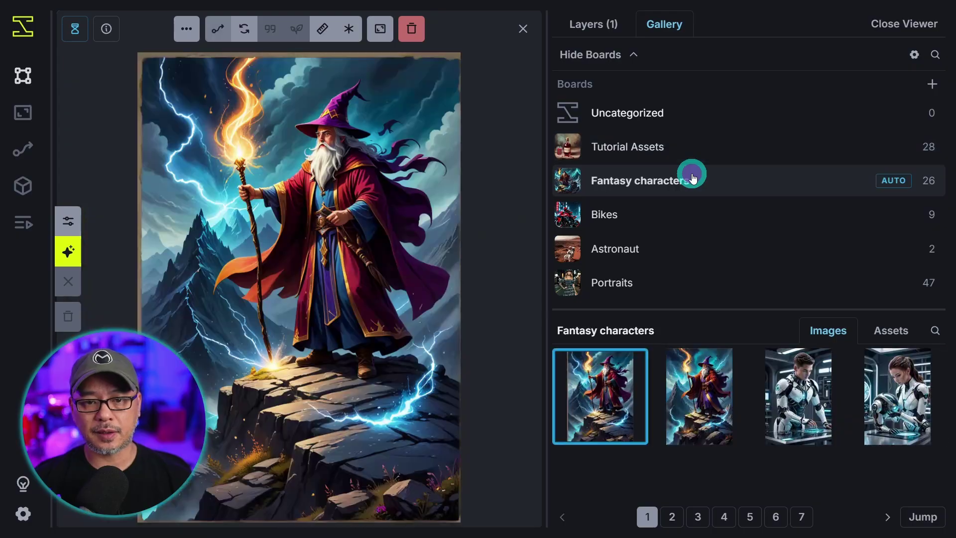
left_click(680, 216)
left_click(667, 253)
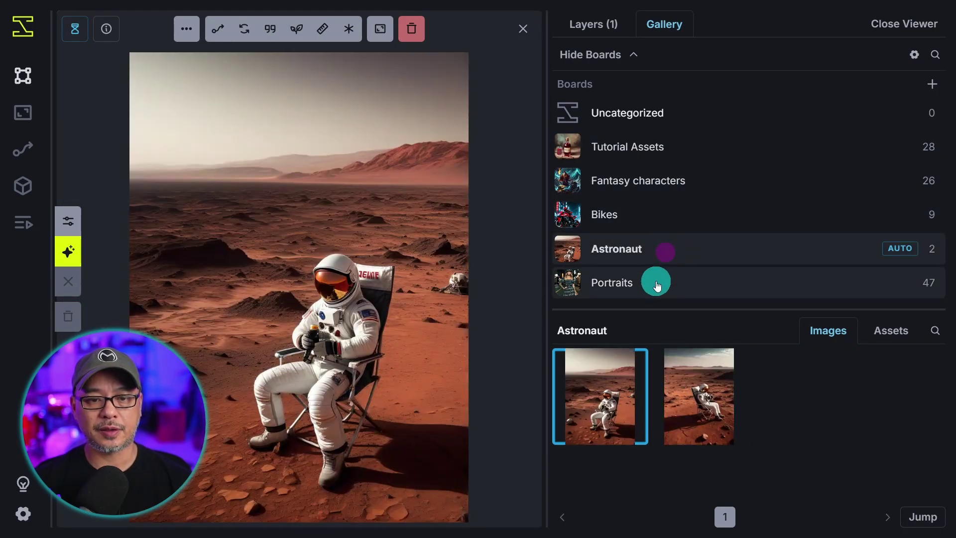
left_click(657, 280)
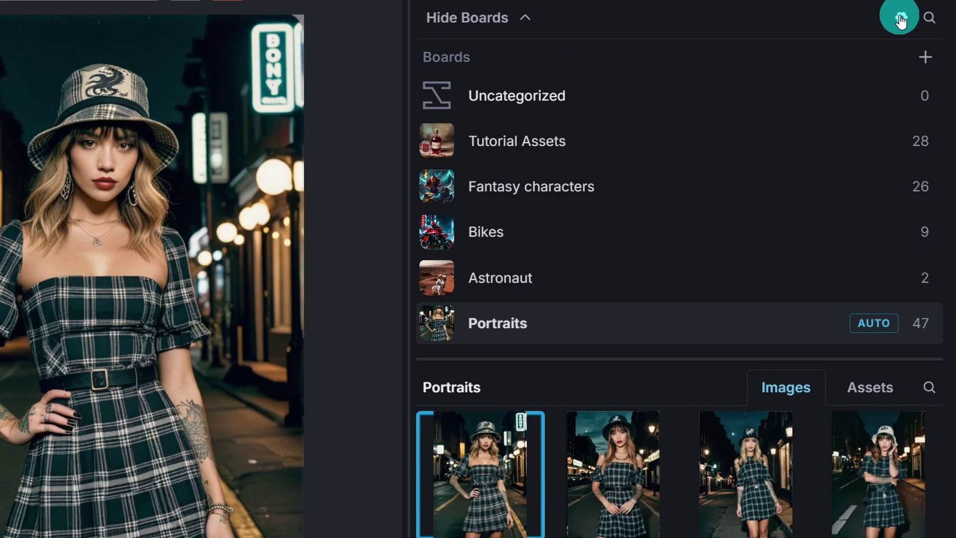
Step: Shrink the gallery thumbnails and select the Tutorial Assets board
left_click(900, 19)
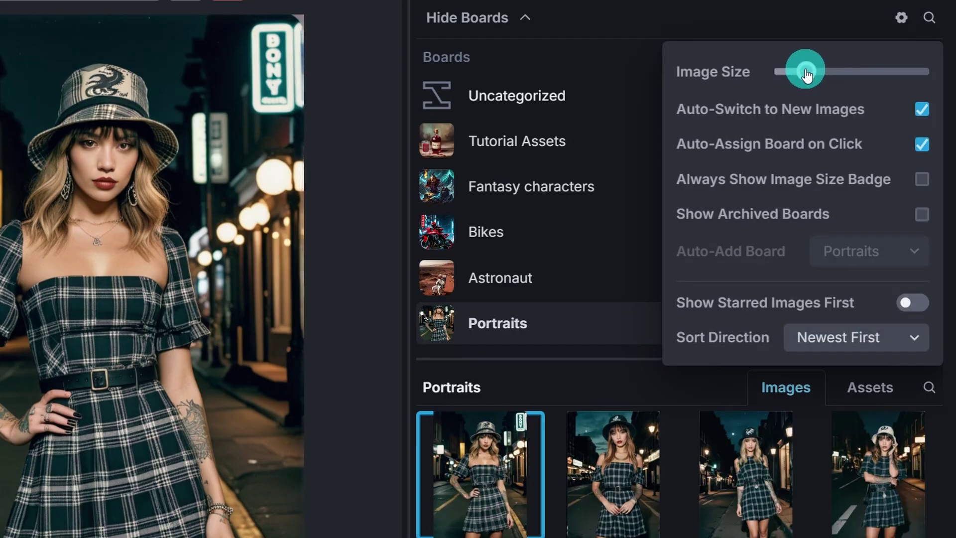
mouse_move(802, 70)
left_mouse_down()
mouse_move(792, 74)
mouse_move(876, 75)
mouse_move(773, 72)
mouse_move(823, 70)
mouse_move(823, 79)
mouse_move(800, 75)
left_mouse_up()
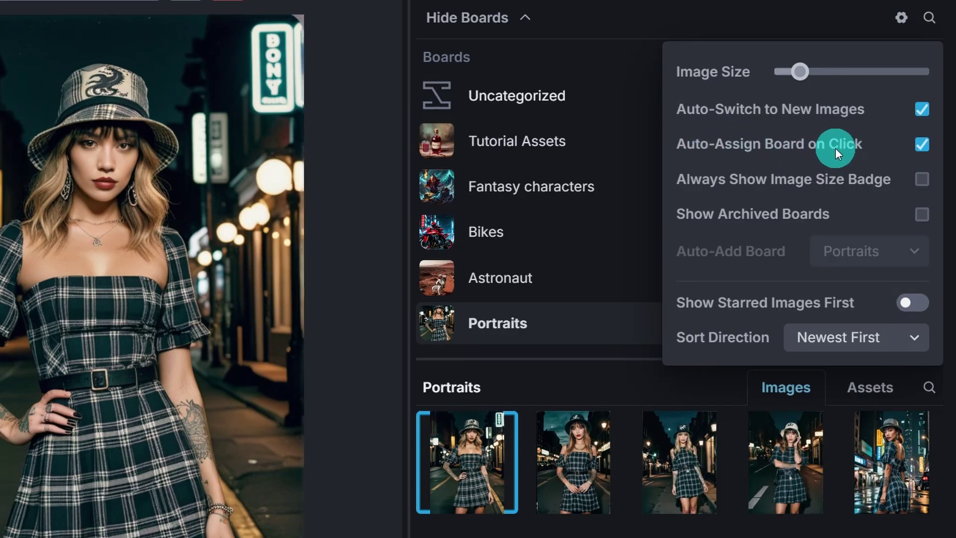
left_click(661, 23)
left_click(587, 96)
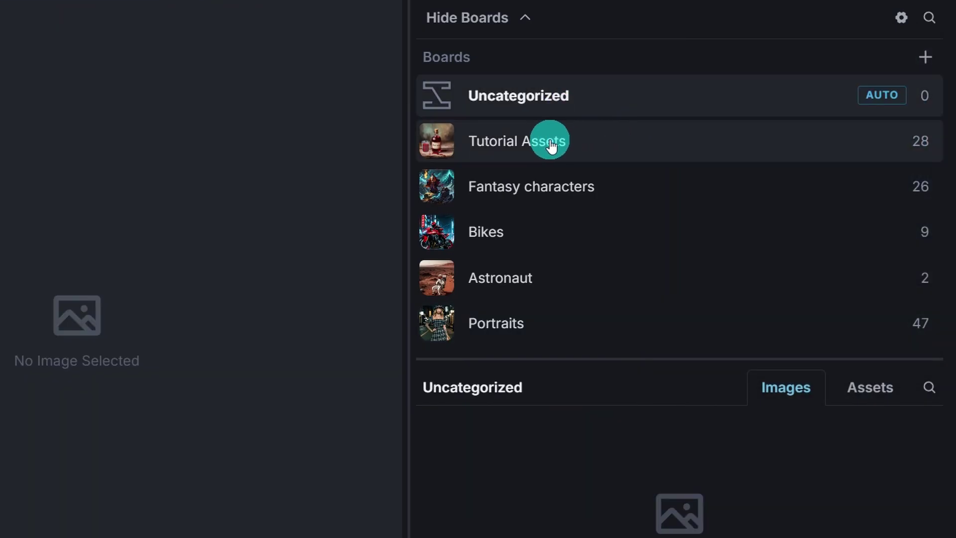
left_click(551, 145)
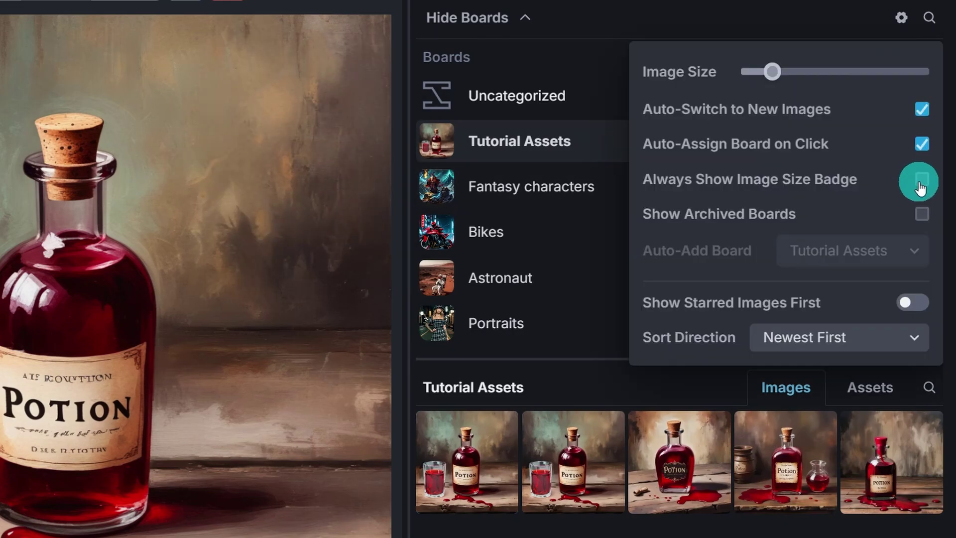
Step: Turn on image size badges and archived boards, and star two potion images
left_click(919, 180)
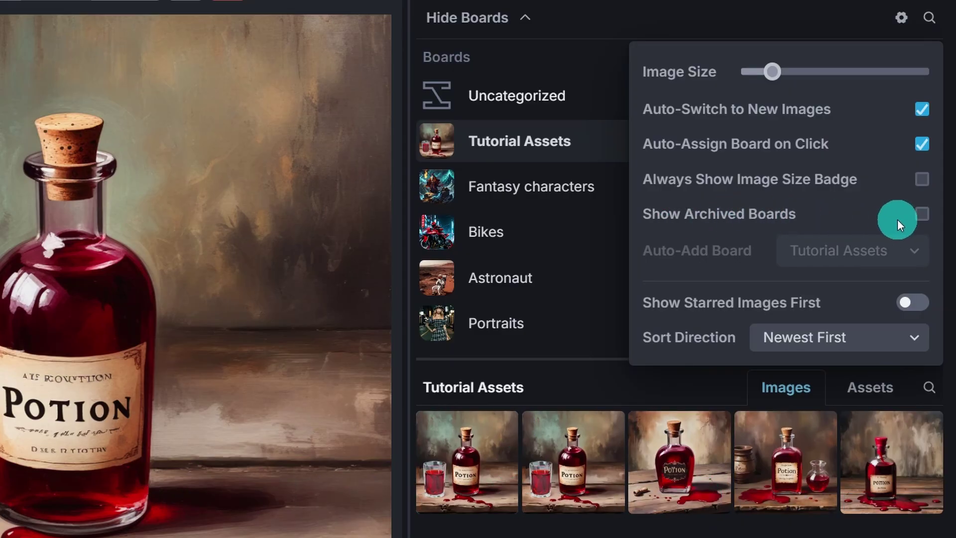
left_click(923, 215)
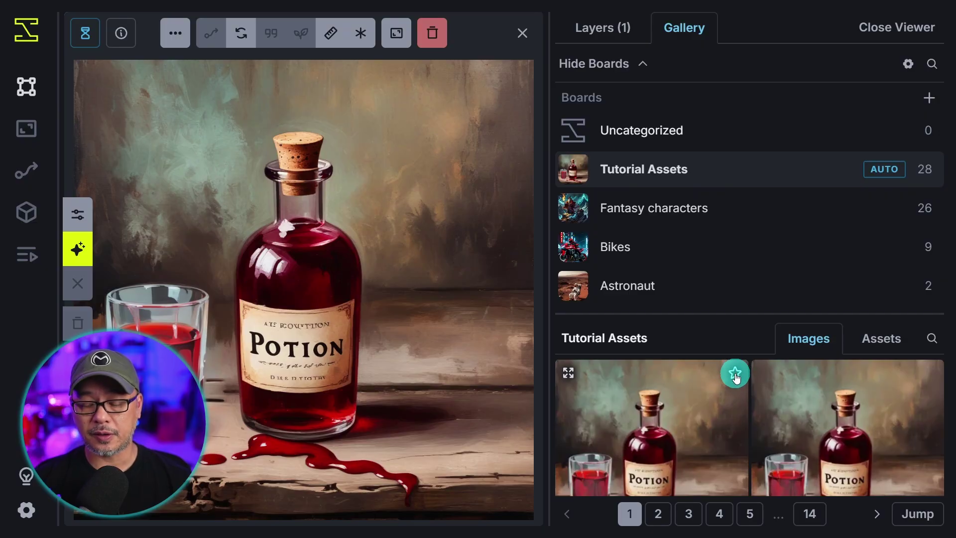
left_click(735, 374)
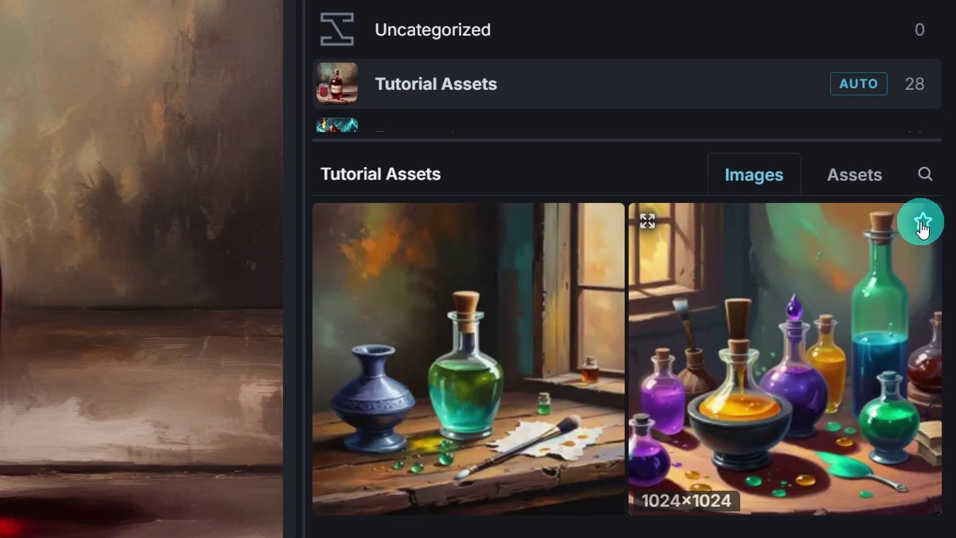
left_click(920, 219)
Step: Enable Show Starred Images First in the gallery settings
left_click(915, 56)
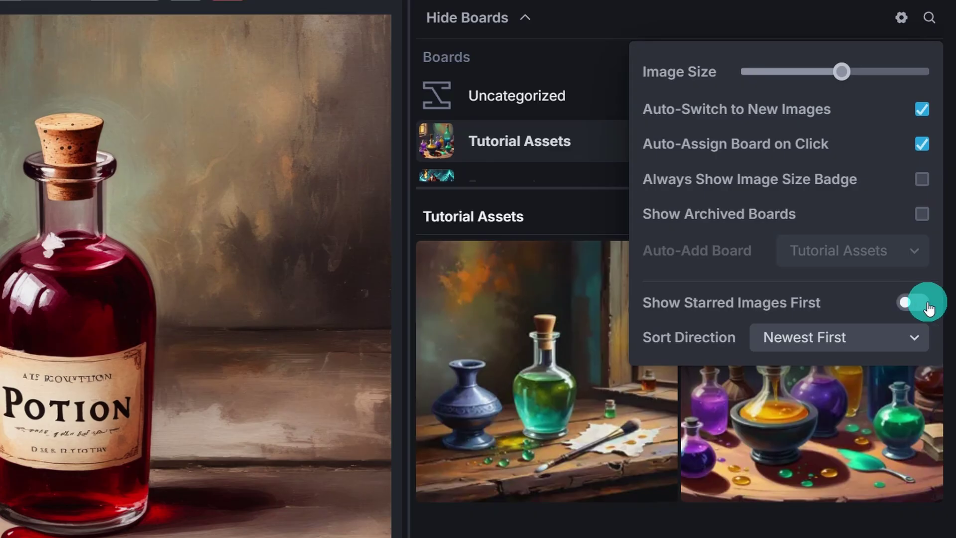
left_click_drag(929, 309, 914, 311)
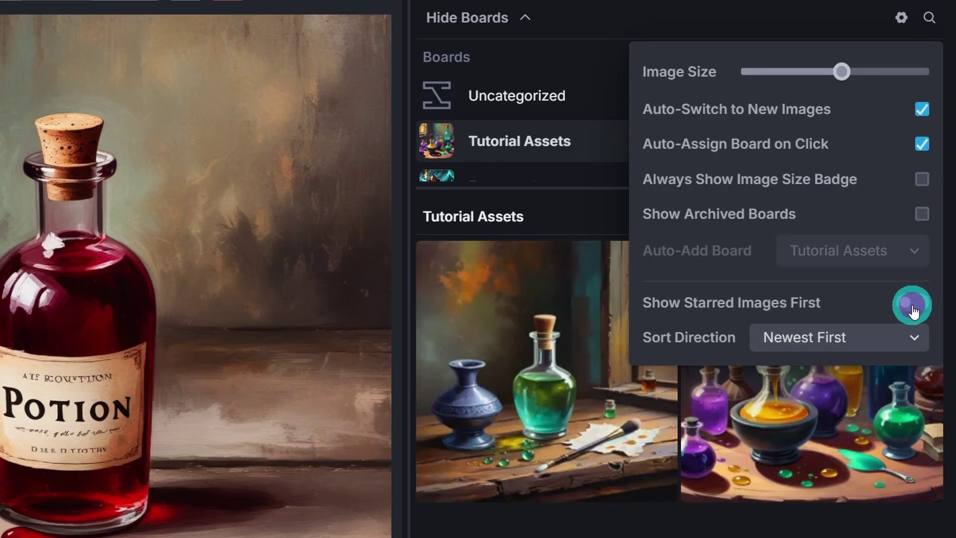
left_click(914, 311)
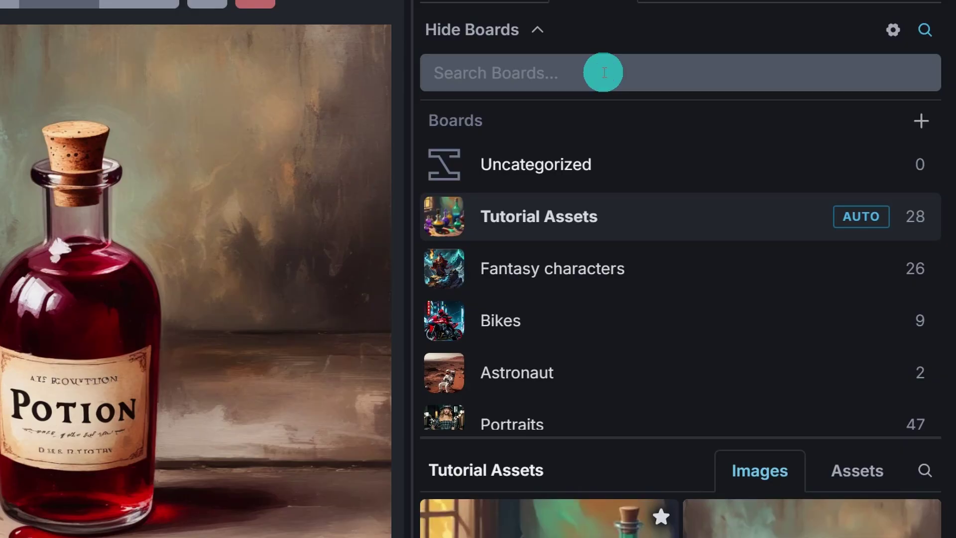
Step: Clear the 'fanta' board search and add a new board named Landscapes
type("fan")
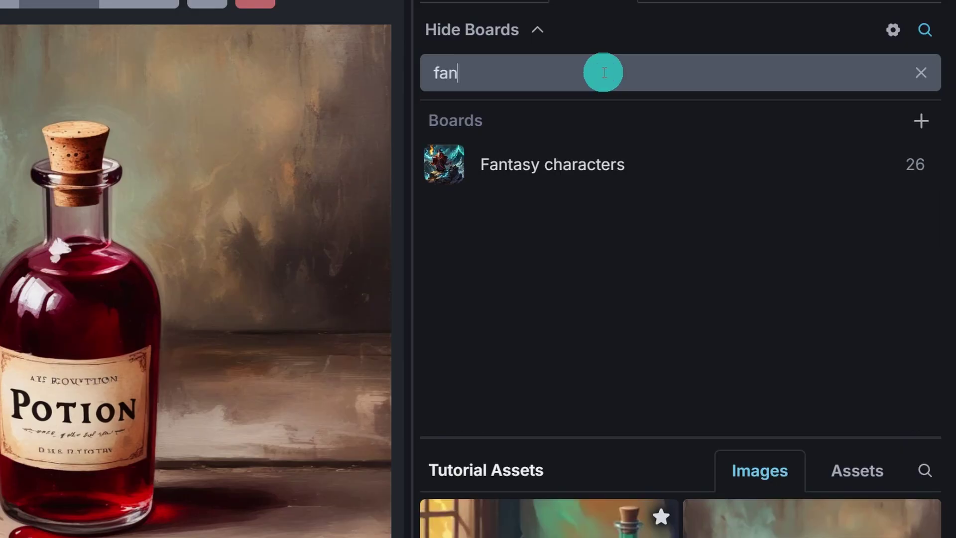
type("ta")
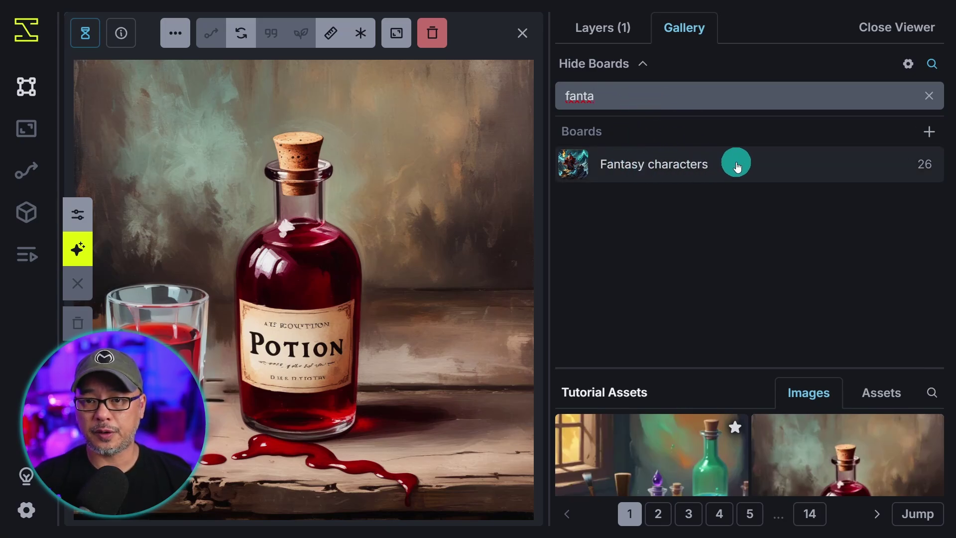
key("BackSpace")
key("BackSpace")
key("BackSpace")
key("BackSpace")
key("BackSpace")
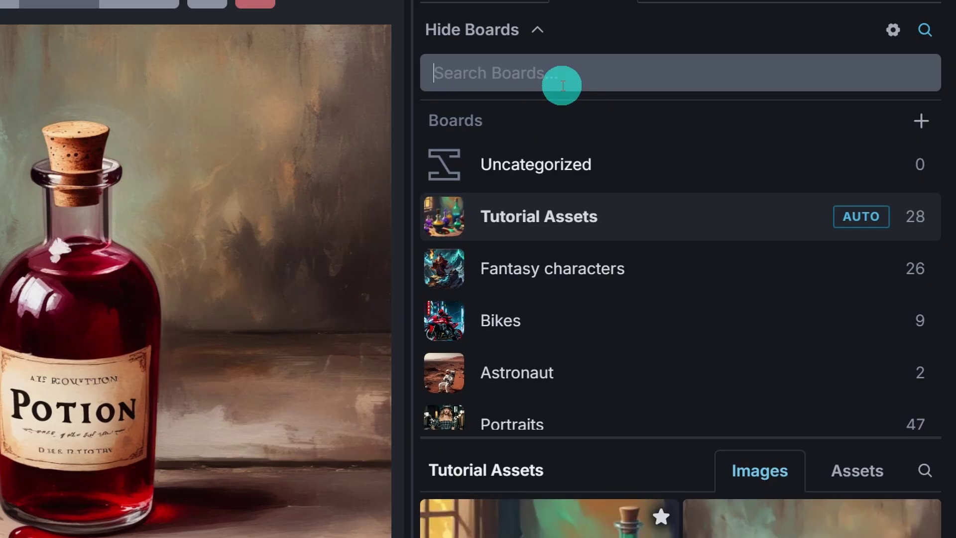
left_click(921, 122)
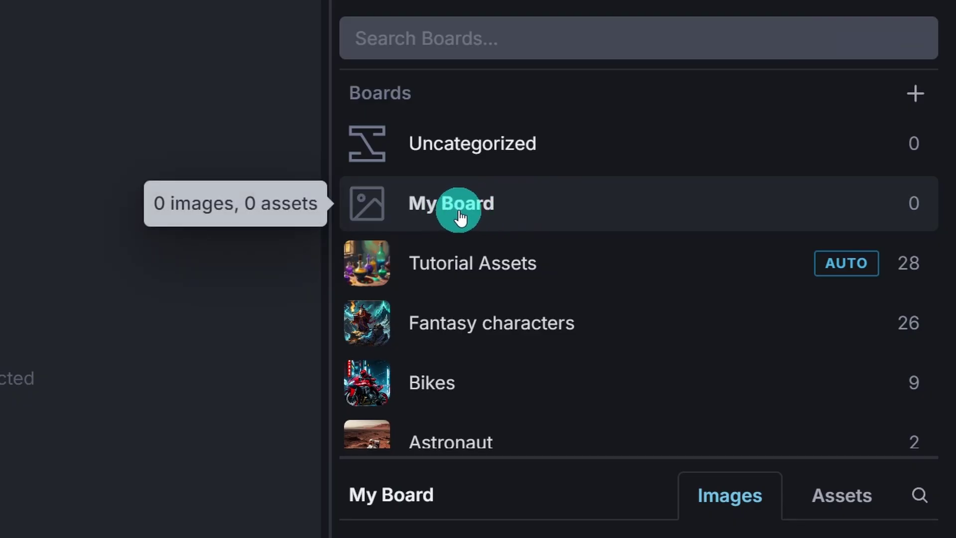
double_click(459, 218)
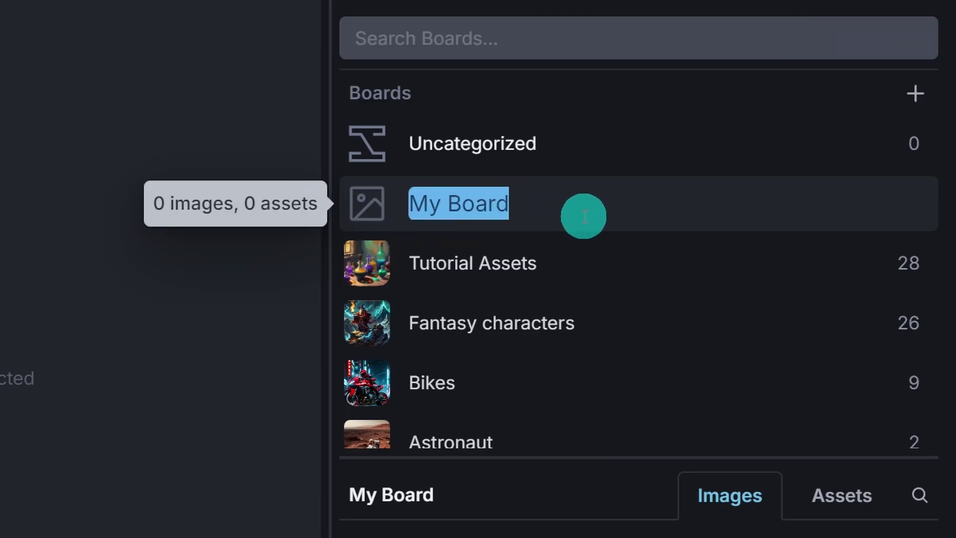
type("Landscapes")
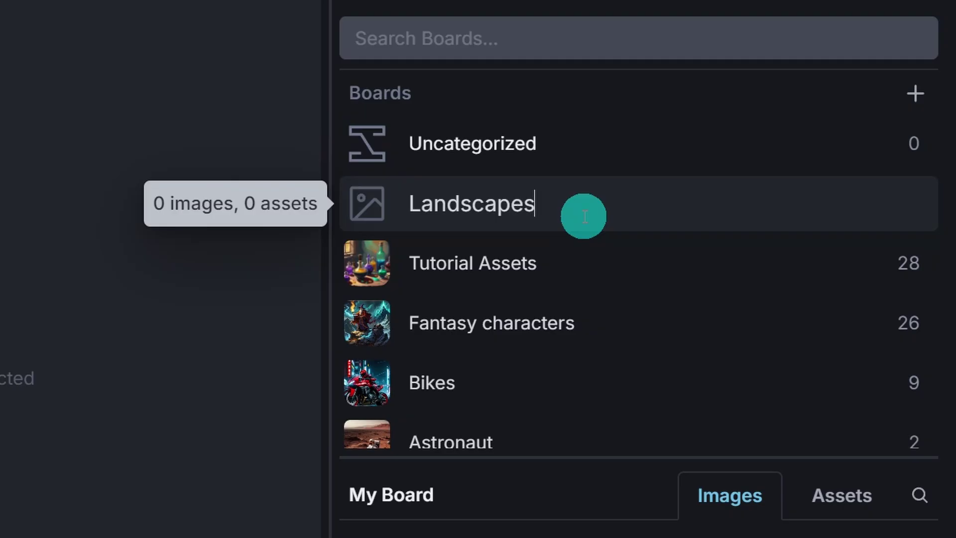
left_click(585, 222)
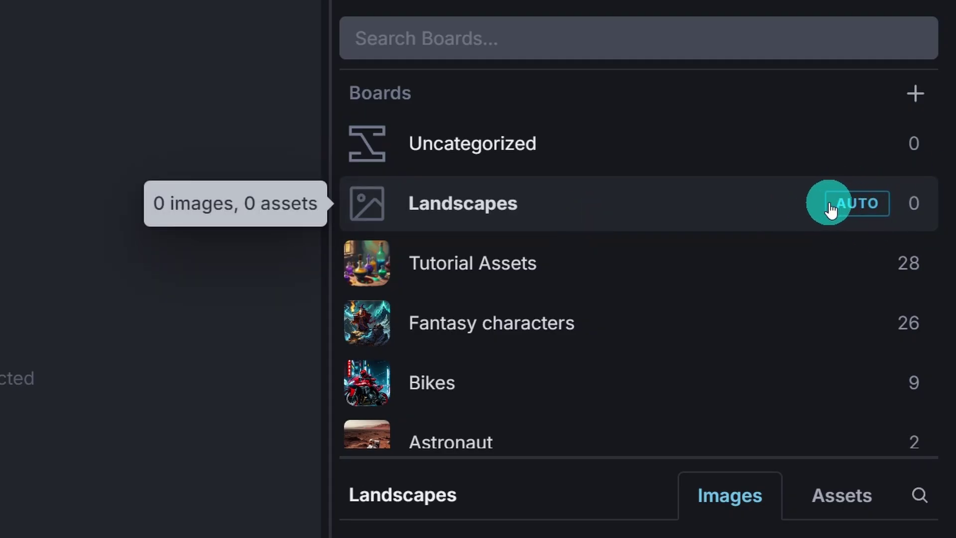
Step: Select Tutorial Assets, show its Assets tab, and enlarge the gallery area
left_click(645, 260)
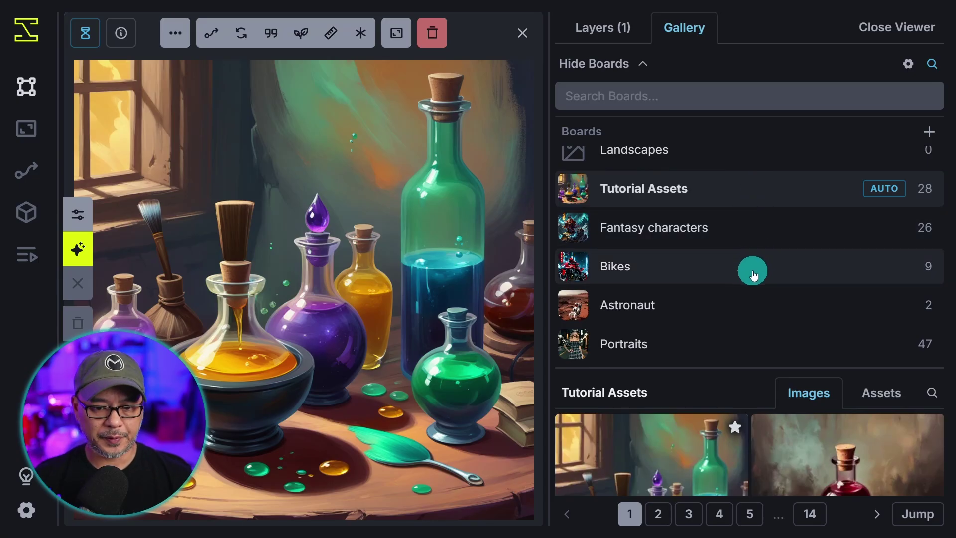
left_click(887, 398)
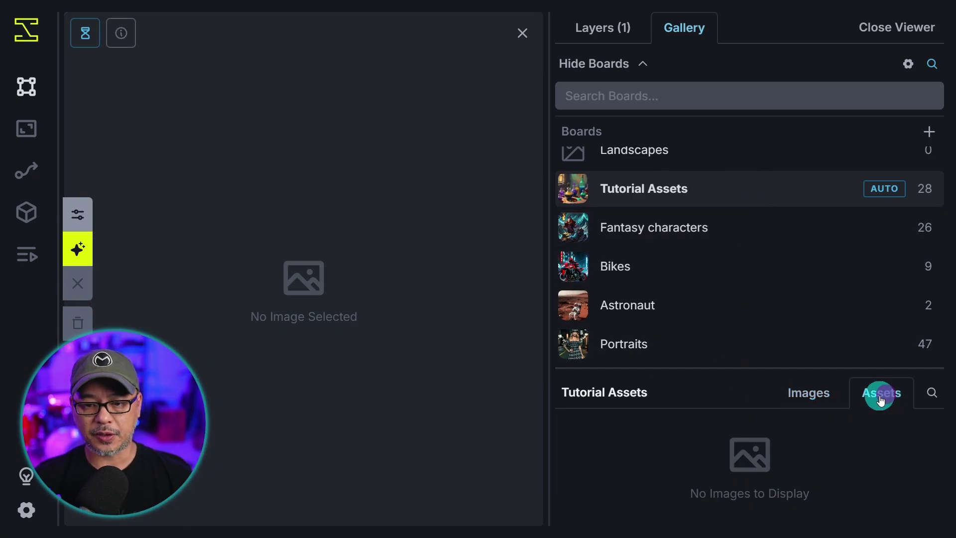
left_click_drag(842, 367, 835, 192)
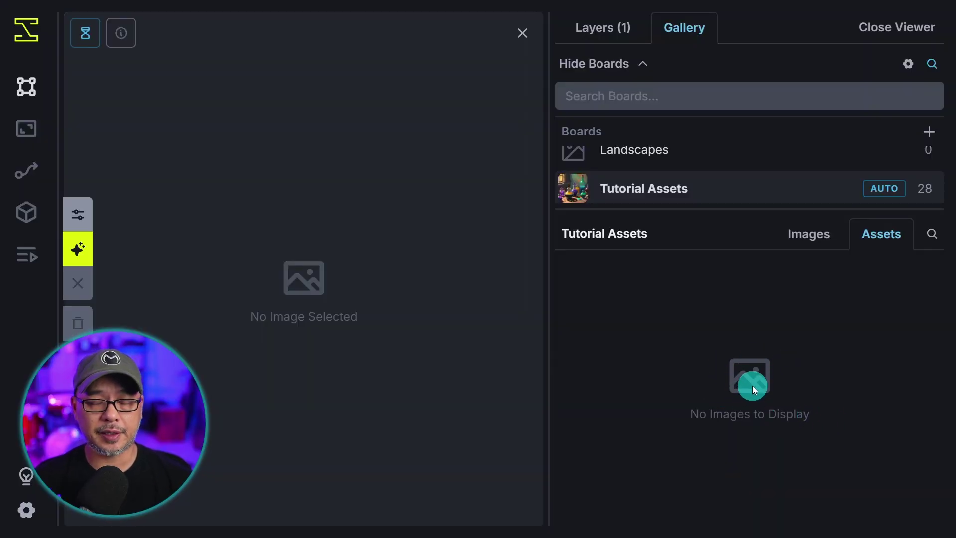
Step: Switch to the Layers list, pick the Concept Art (Fantasy) prompt template, and focus the positive prompt
left_click(602, 27)
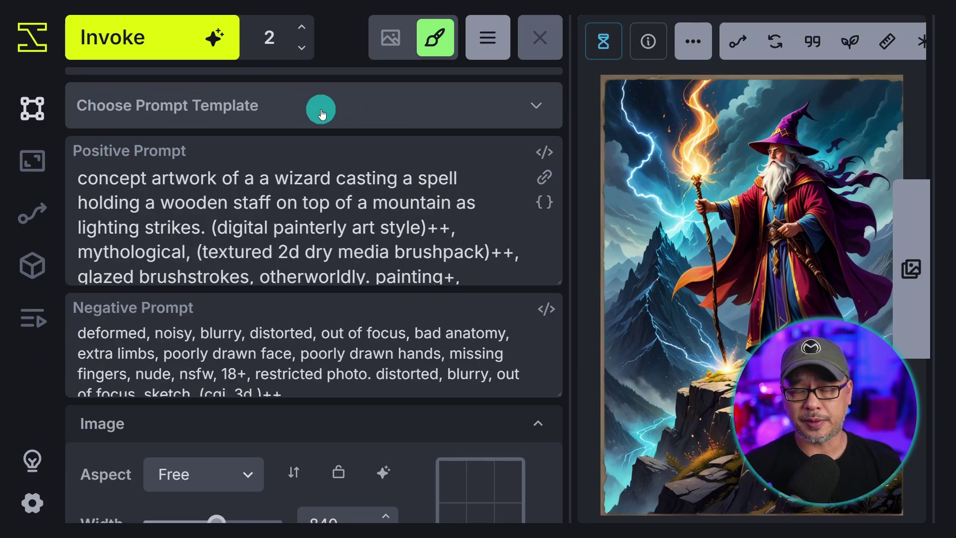
left_click(395, 107)
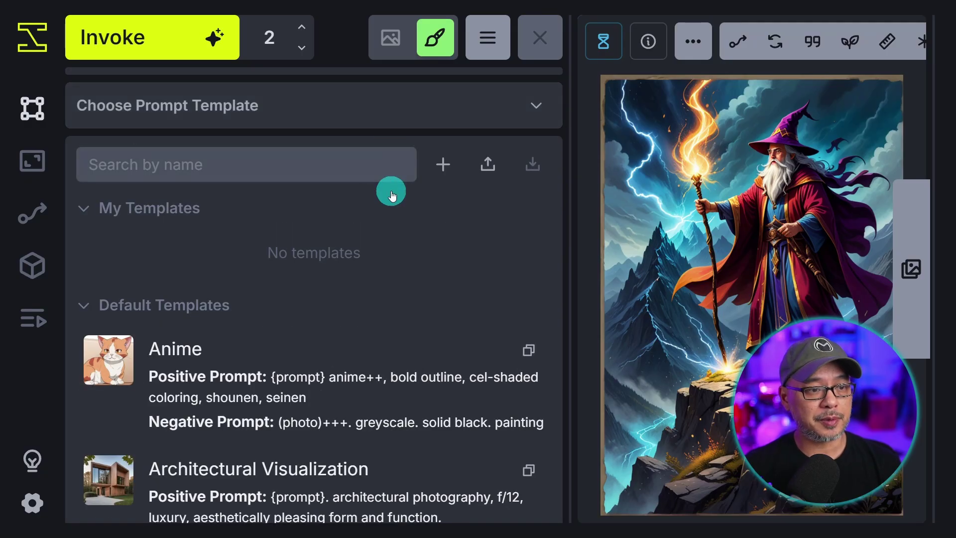
scroll(330, 214, "down", 3)
scroll(331, 222, "down", 5)
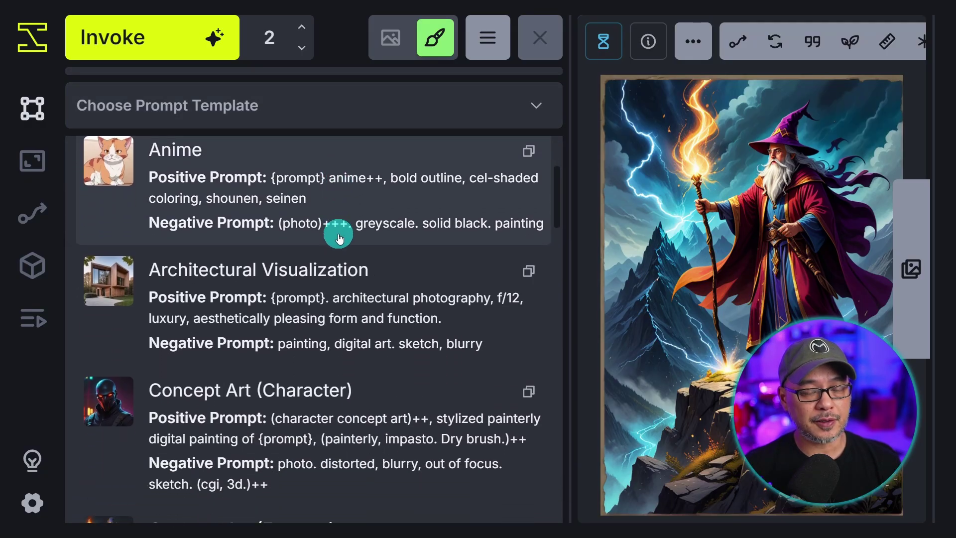
scroll(334, 238, "down", 3)
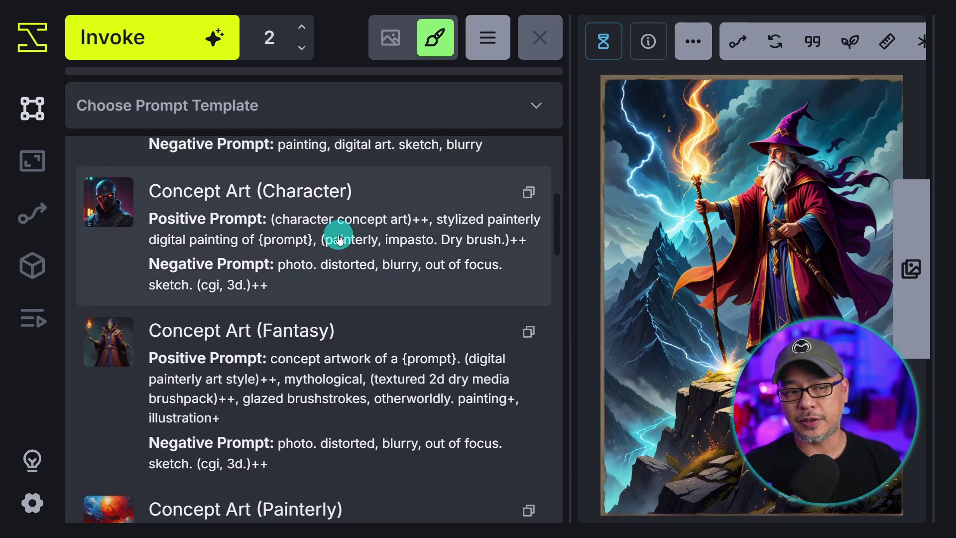
scroll(319, 240, "down", 5)
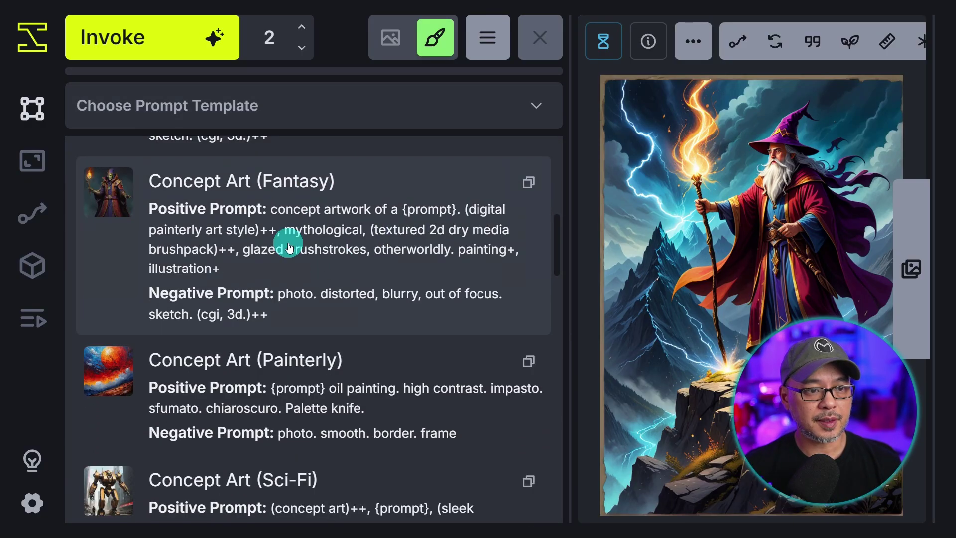
left_click(335, 254)
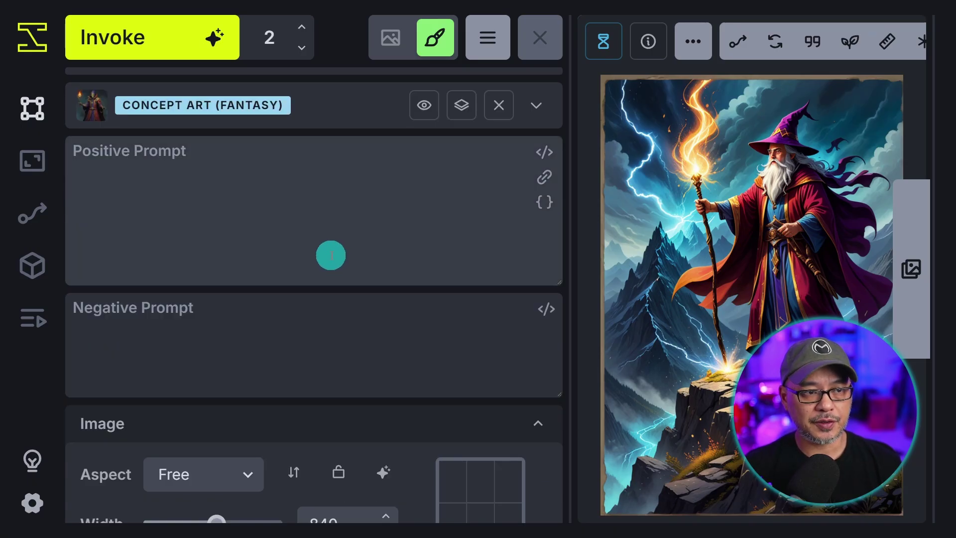
left_click(228, 189)
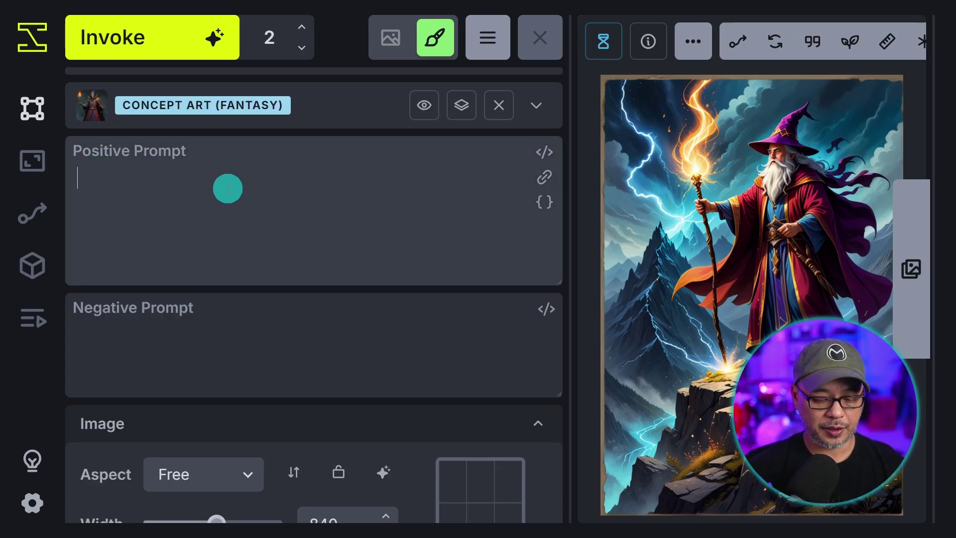
Step: Enter 'wizard on a mountain', toggle the expanded template preview, and start creating a prompt template
type("wizard on a ")
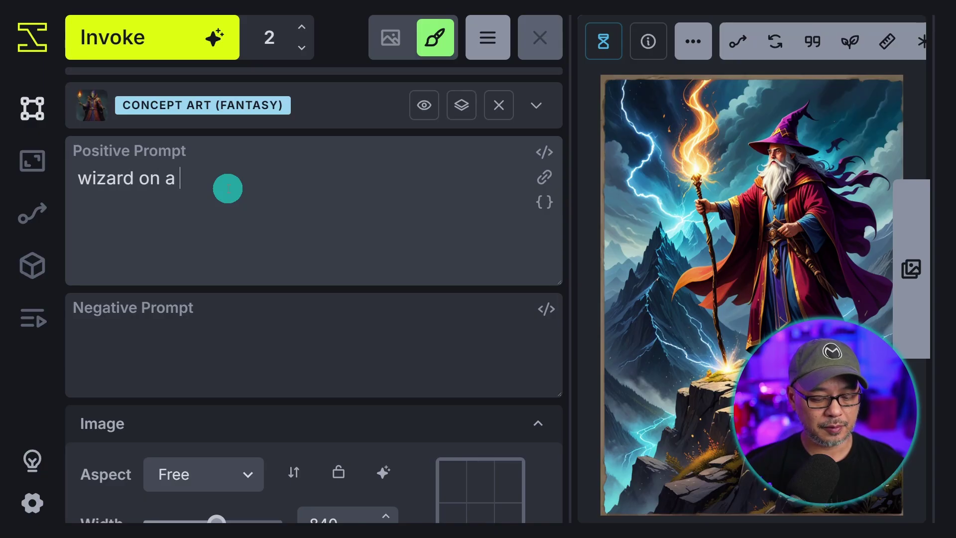
type("mountain")
left_click(423, 106)
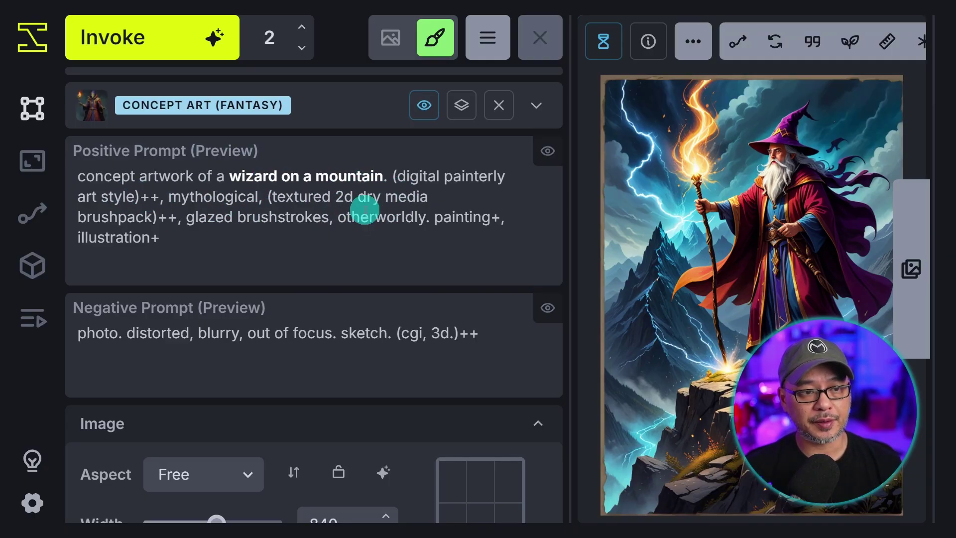
left_click(424, 105)
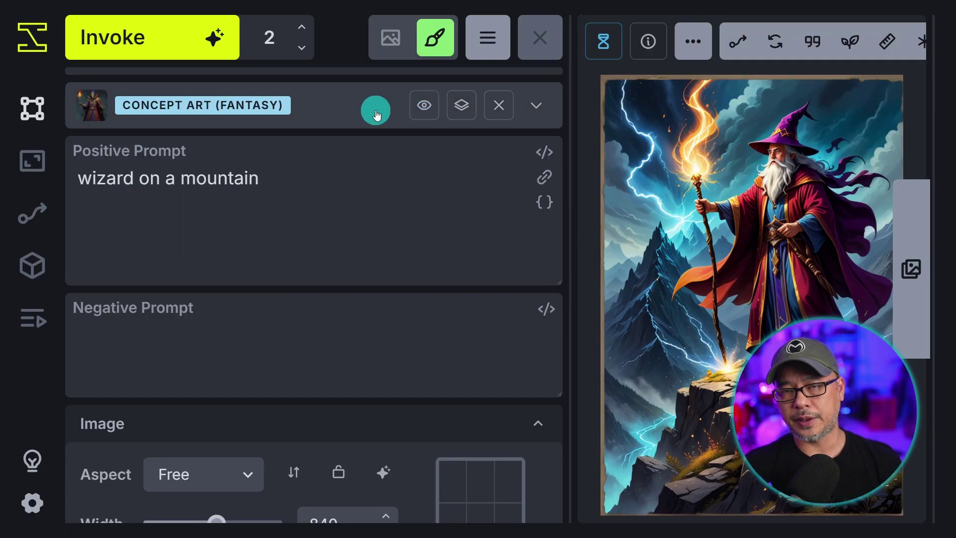
left_click(377, 114)
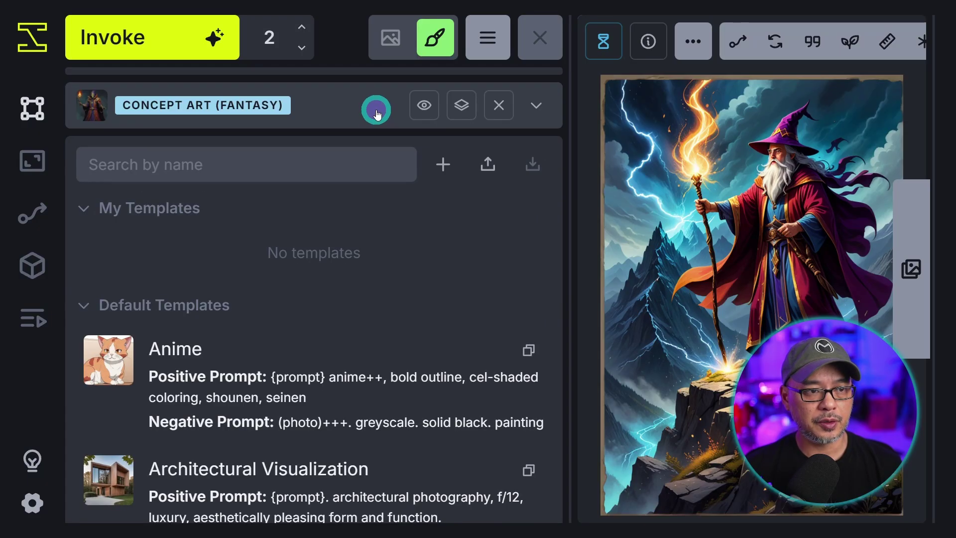
left_click(443, 167)
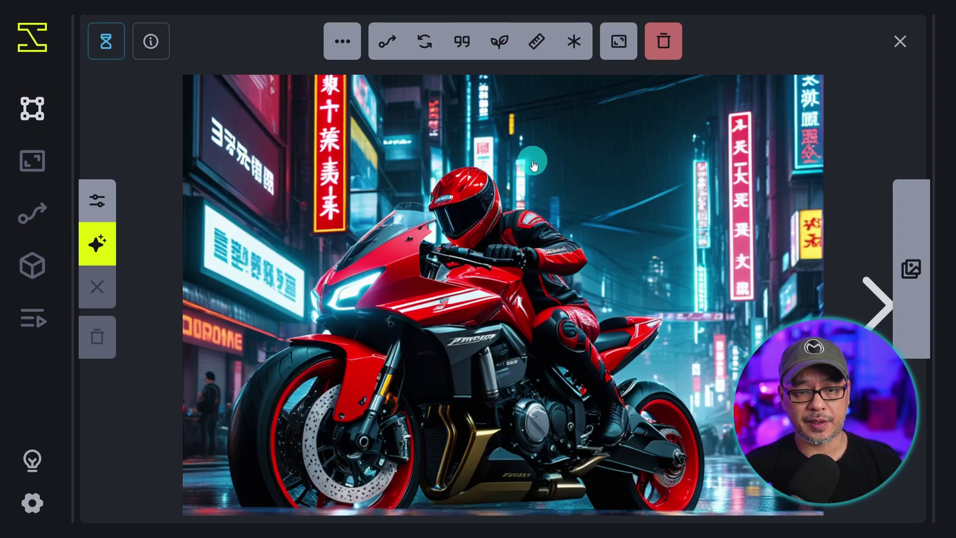
Step: Create a prompt template from the motorcycle image, name it 'Akira Motorcycle', and save it
right_click(479, 141)
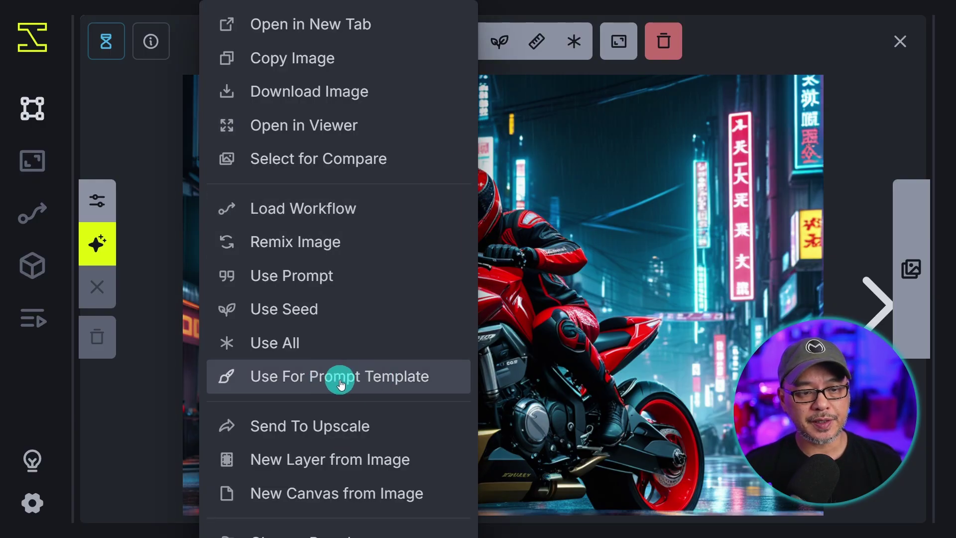
left_click(415, 384)
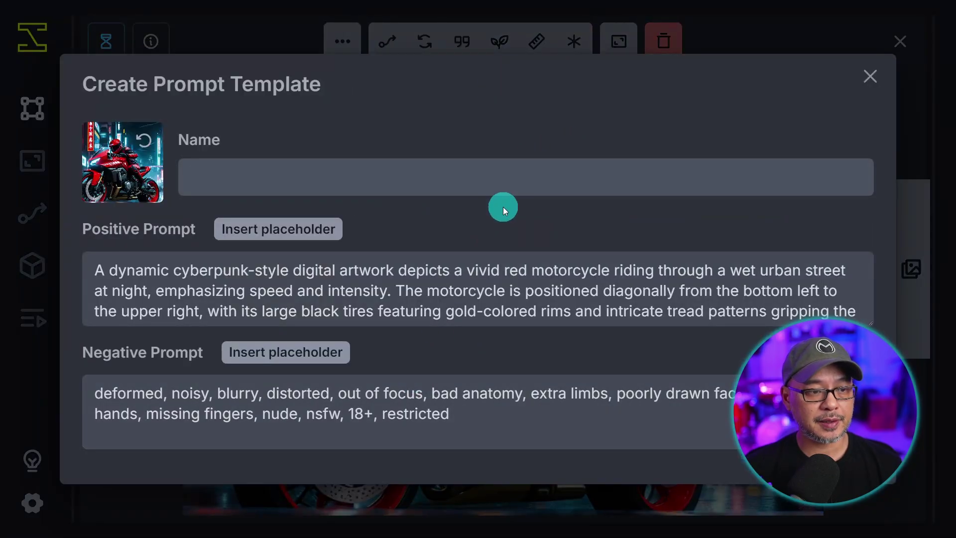
scroll(498, 296, "down", 5)
scroll(499, 295, "up", 5)
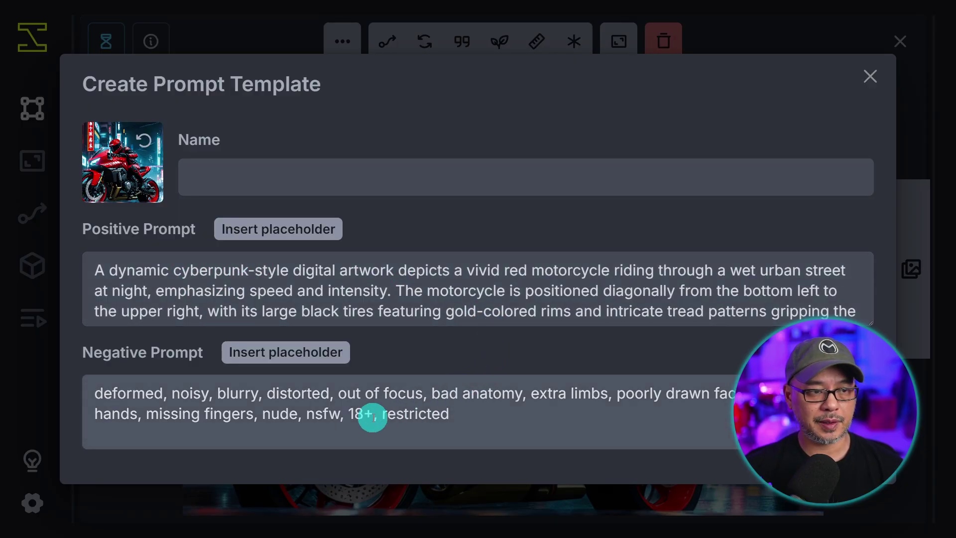
left_click(343, 182)
type("Akira Motorcycle")
triple_click(305, 177)
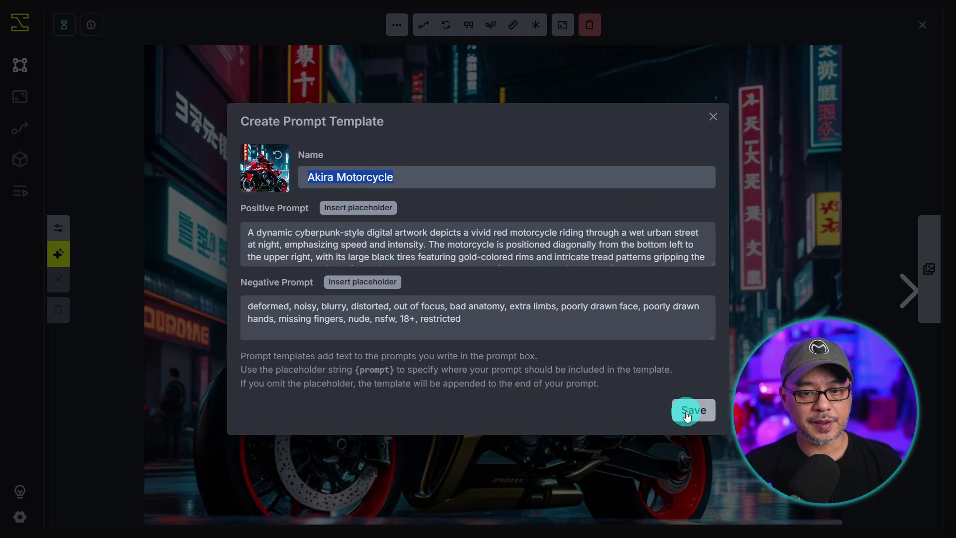
left_click(684, 412)
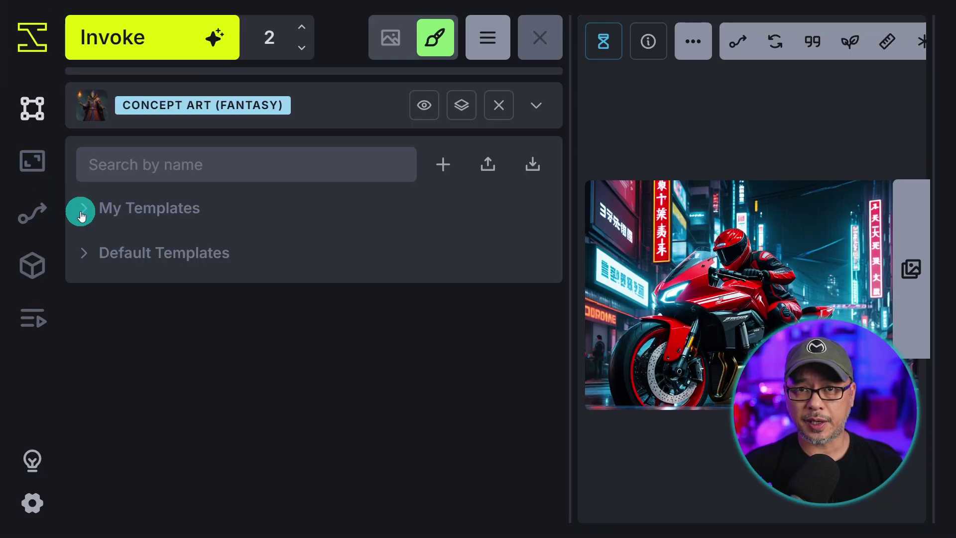
Step: Expand My Templates and scroll through the Akira Motorcycle template's prompt
left_click(82, 206)
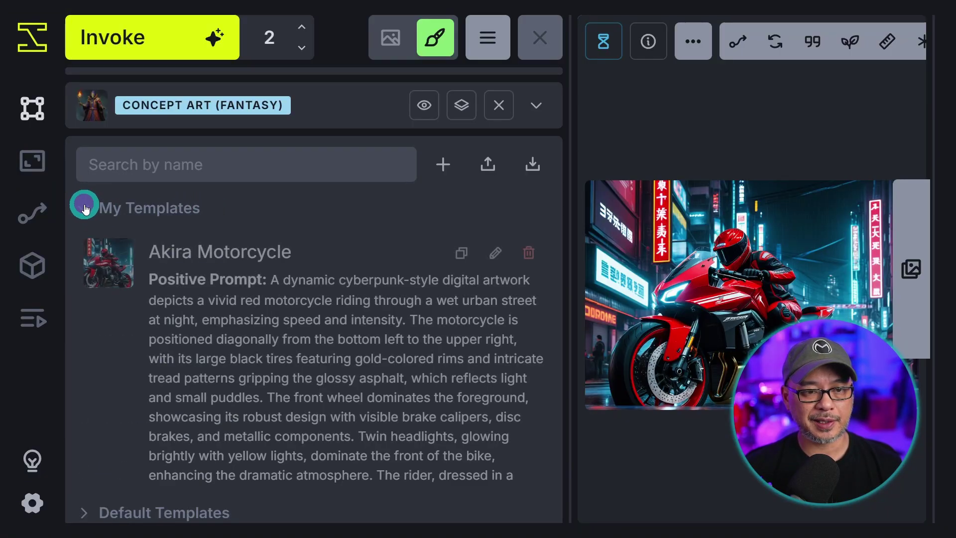
scroll(319, 279, "down", 3)
scroll(330, 312, "up", 2)
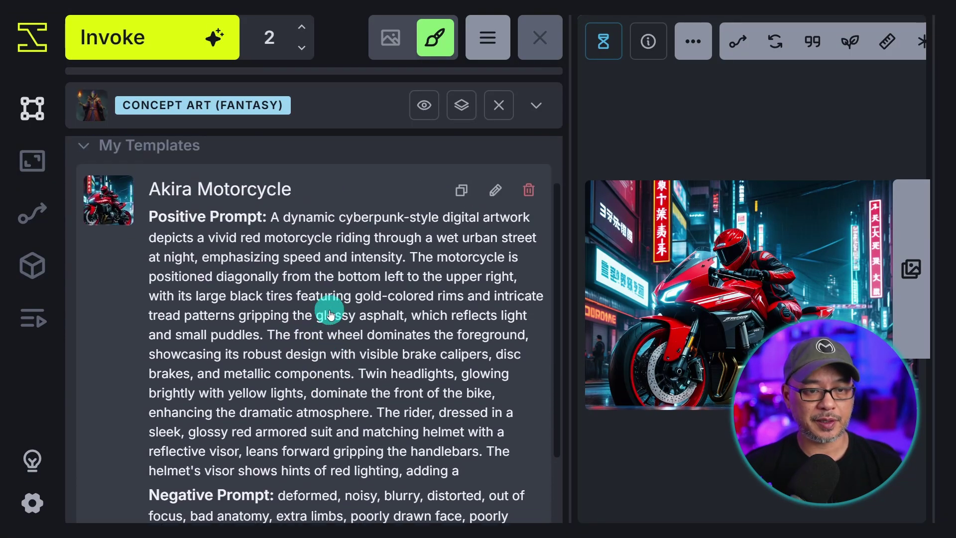
scroll(330, 314, "down", 2)
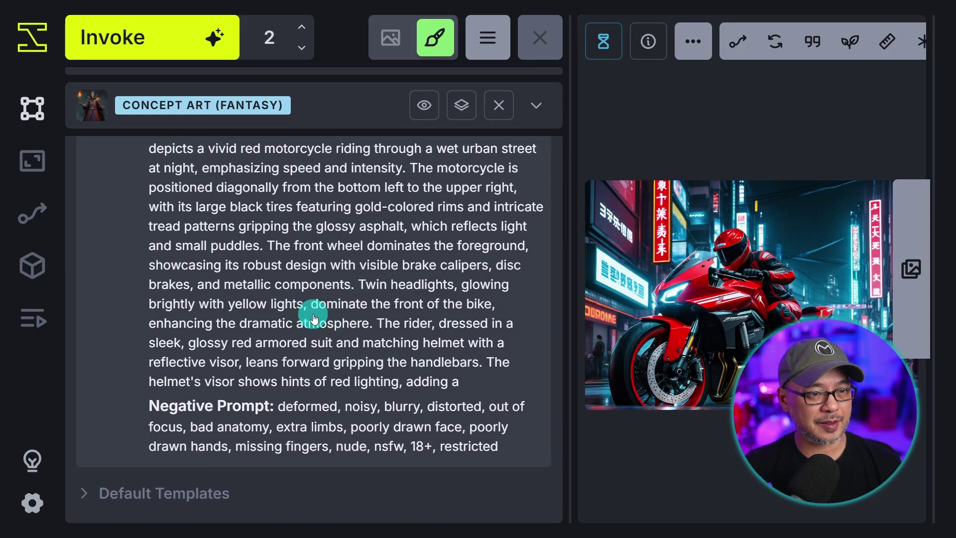
scroll(315, 319, "up", 3)
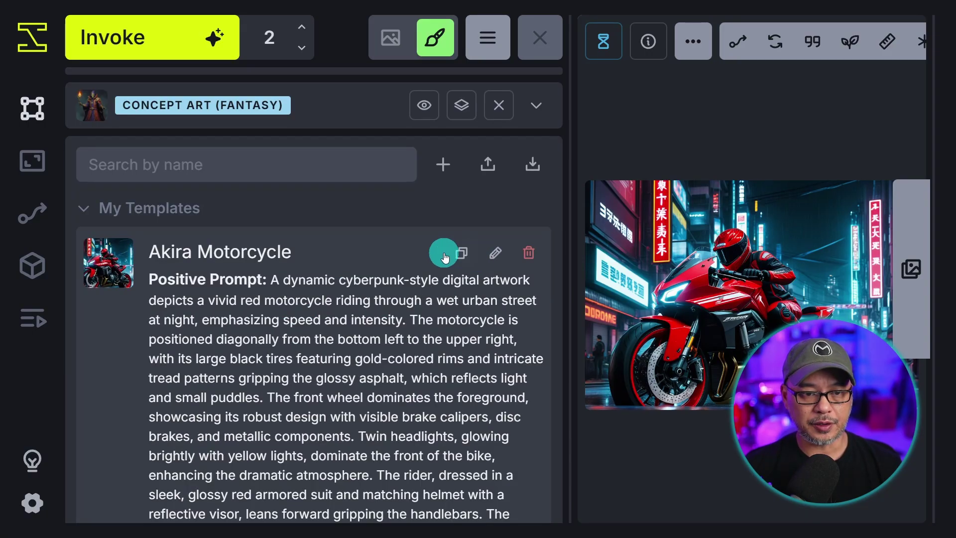
Step: Open the Akira Motorcycle template in Update Prompt Template and scroll its settings
left_click(495, 253)
scroll(391, 367, "down", 3)
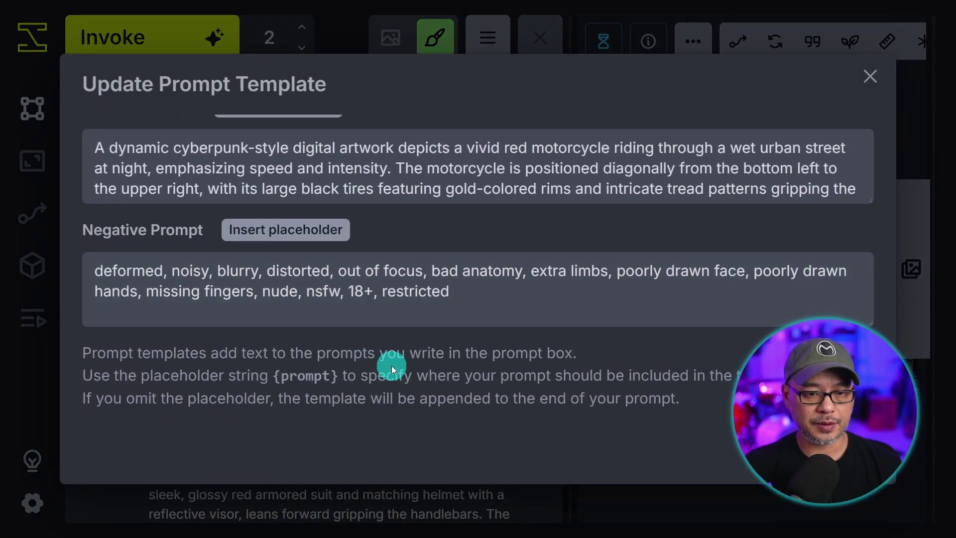
scroll(396, 365, "up", 3)
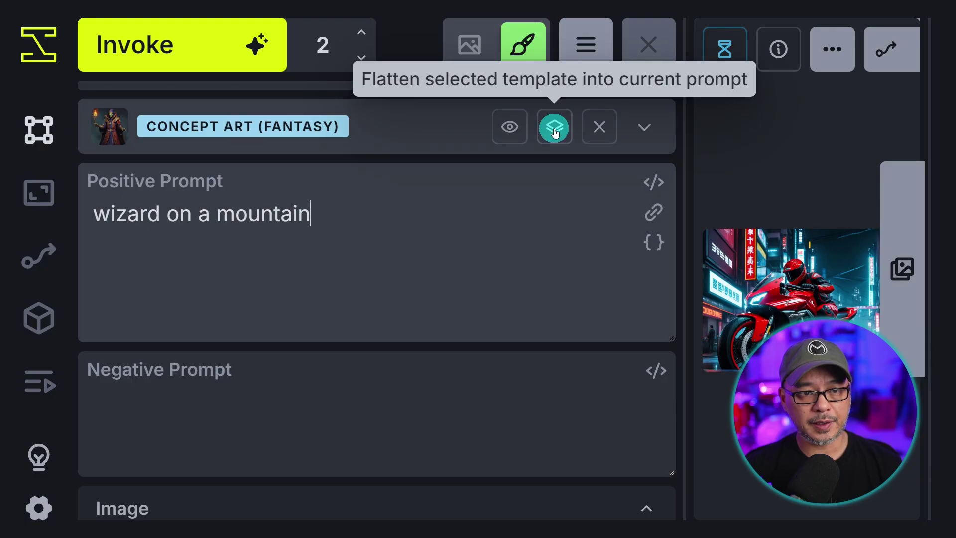
Step: Flatten the Concept Art (Fantasy) template into the prompts, clear it, and add the painterly concept art trigger
left_click(556, 128)
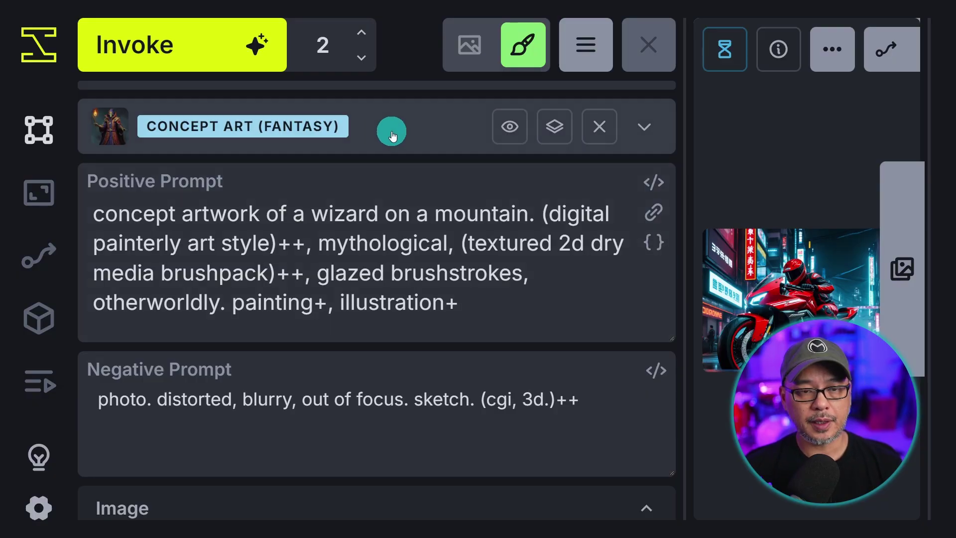
left_click(597, 132)
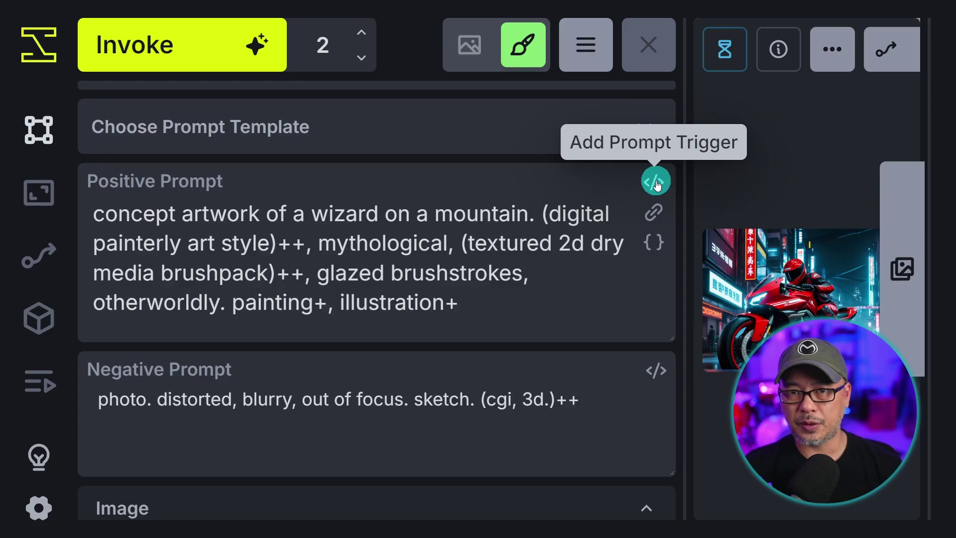
left_click(655, 183)
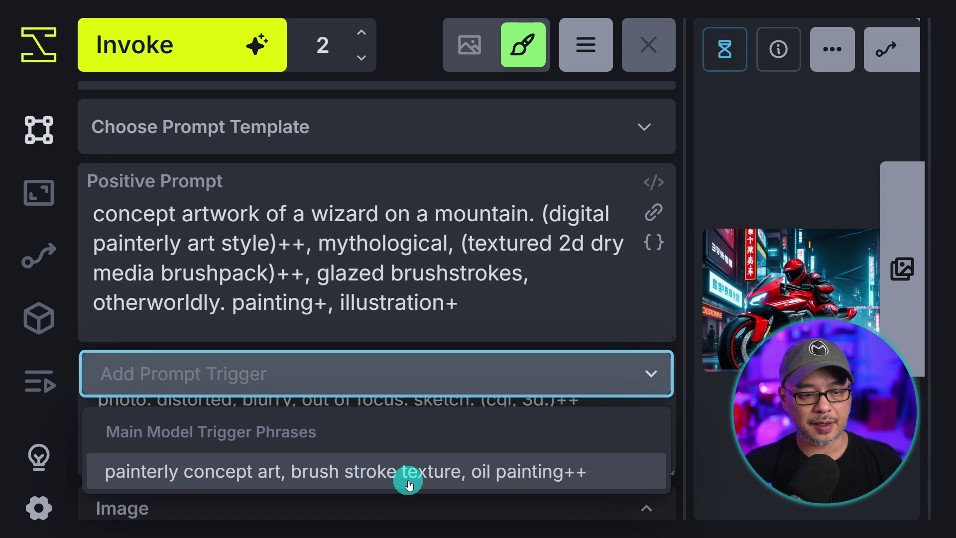
left_click(458, 473)
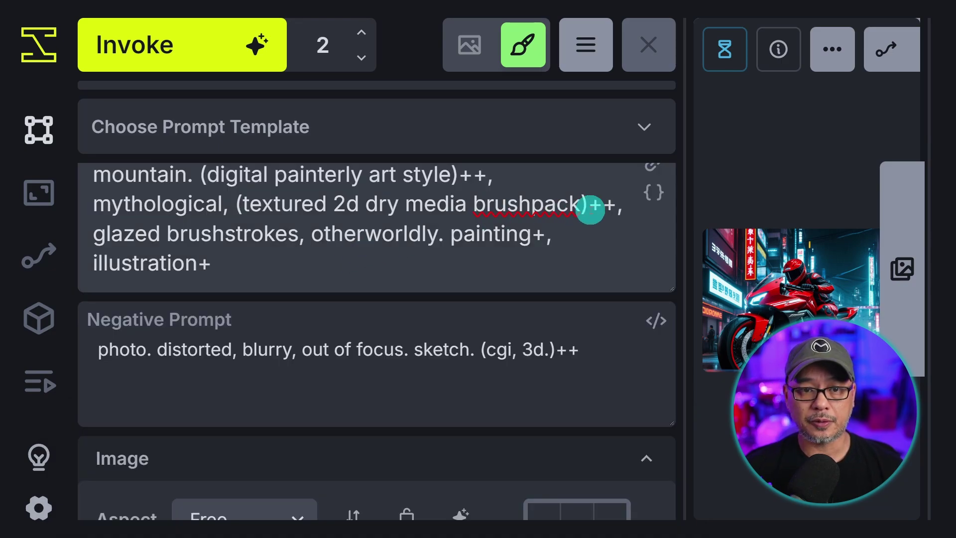
Step: Open the Model Manager and view realismEngineSDXL_v30VAE's details and default settings
left_click(39, 318)
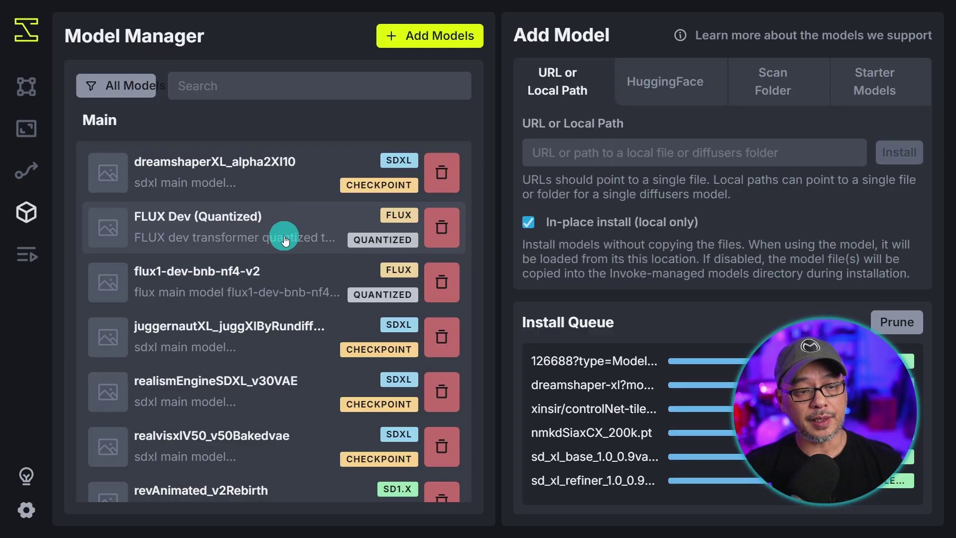
scroll(274, 249, "down", 3)
scroll(271, 252, "up", 2)
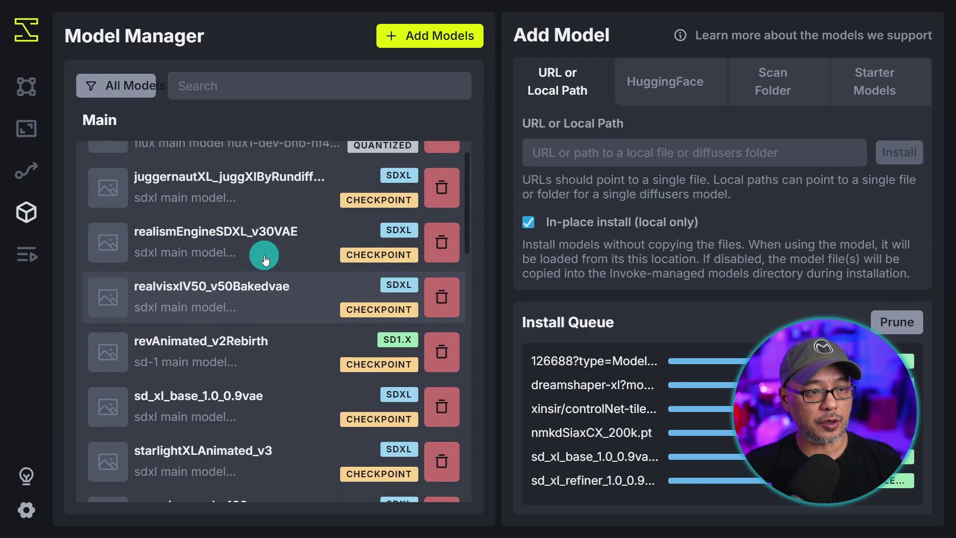
left_click(223, 248)
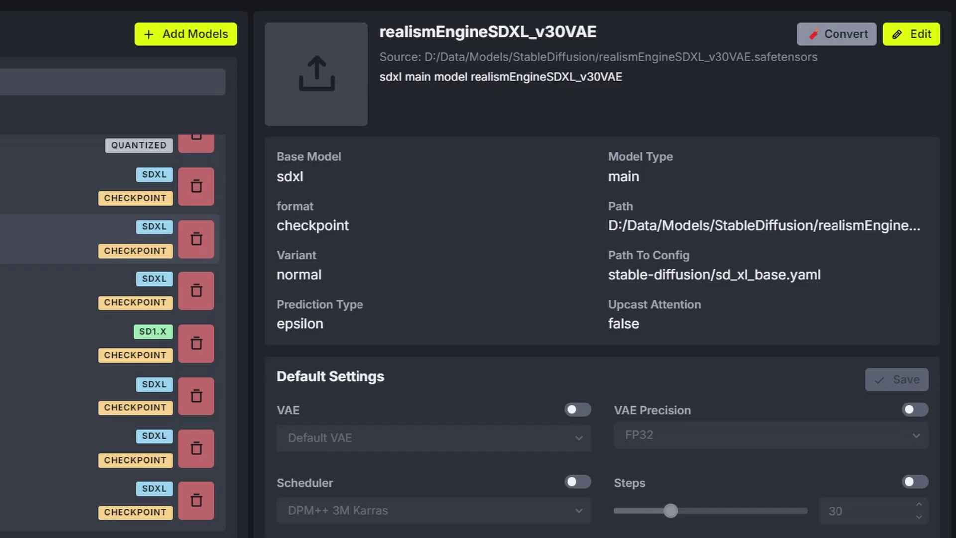
Step: Add 'analog, polaroid' as a trigger phrase in realismEngineSDXL_v30VAE's default settings
left_click(908, 46)
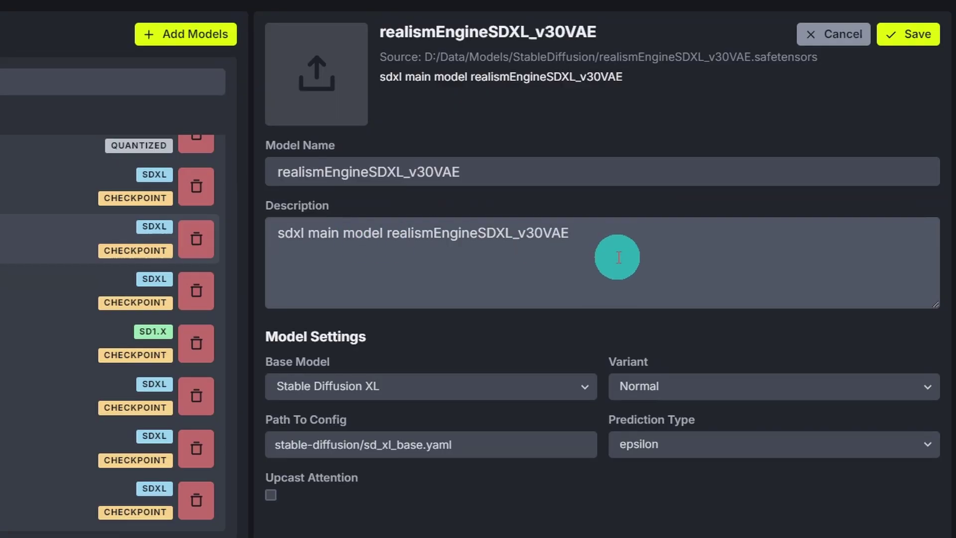
left_click(907, 35)
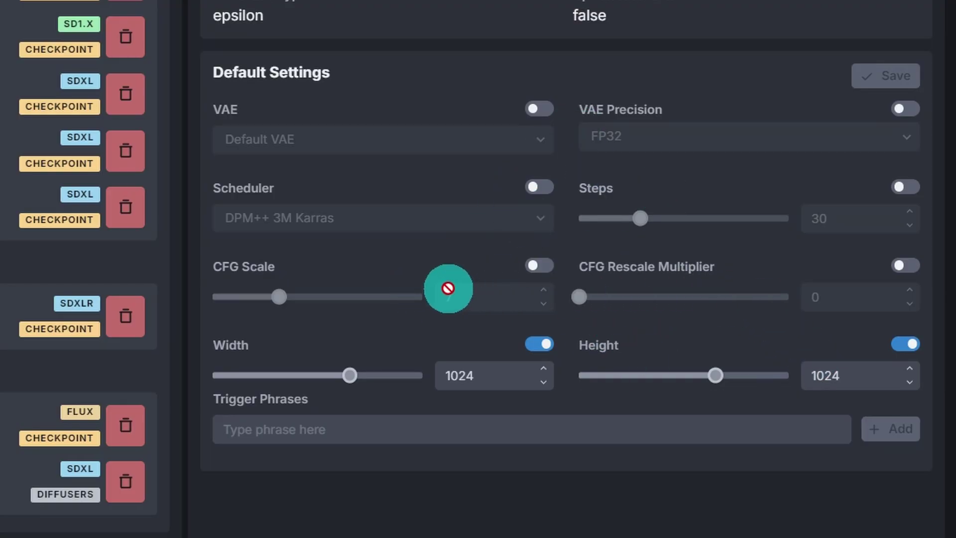
left_click(443, 421)
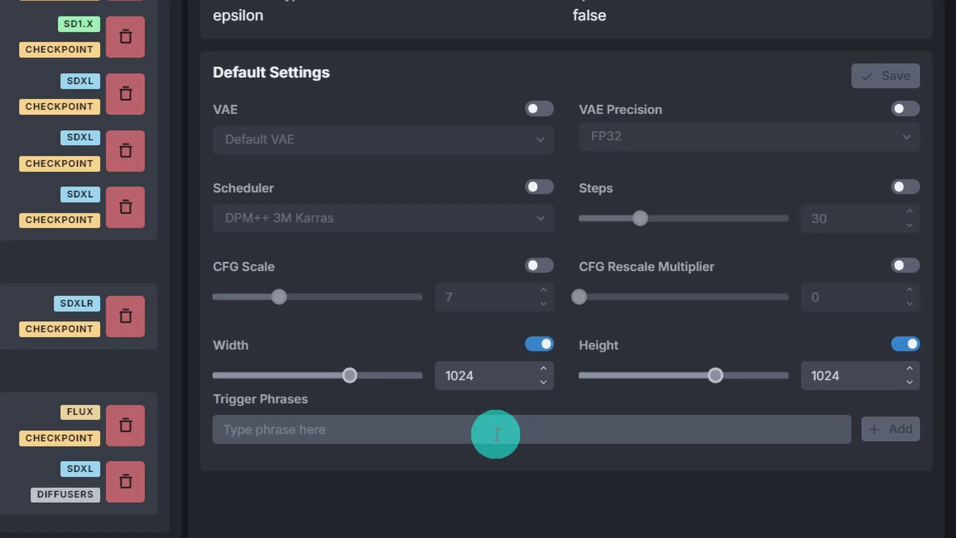
left_click(578, 461)
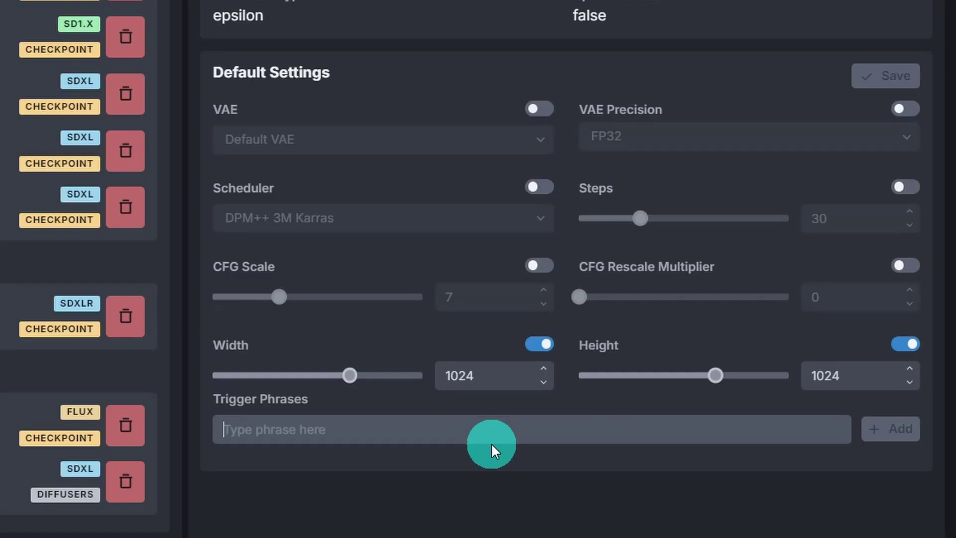
type("analog, polaroid")
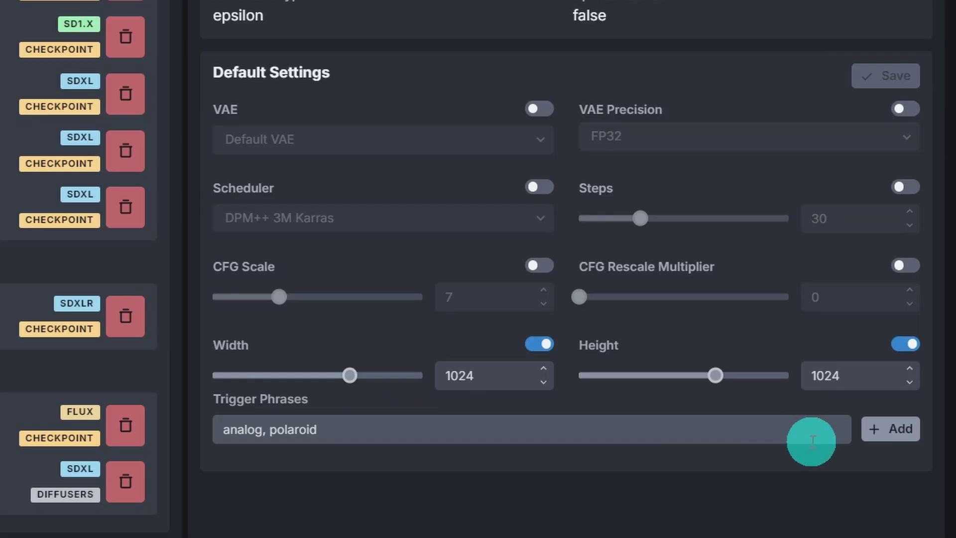
left_click(894, 439)
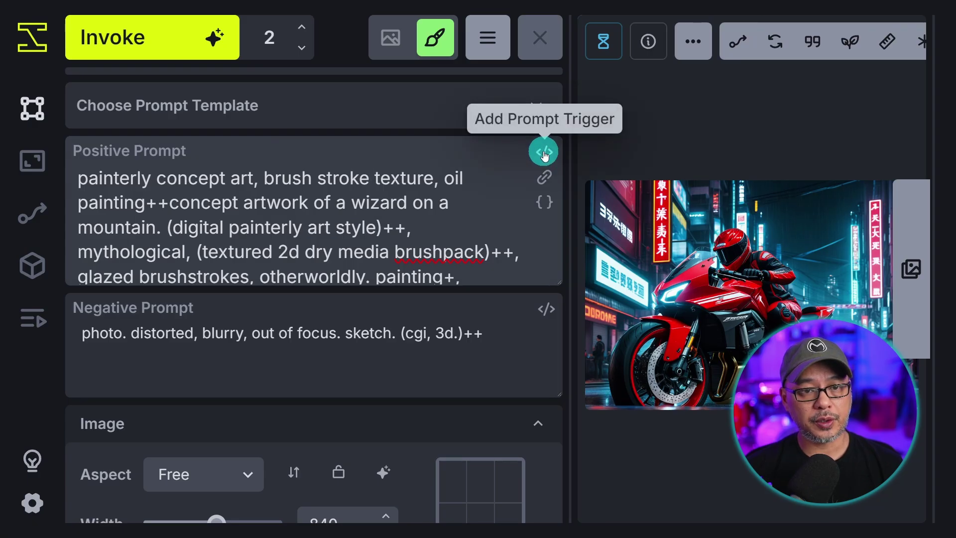
Step: Insert the analog, polaroid trigger phrase into the positive prompt after 'brush stroke'
left_click(543, 151)
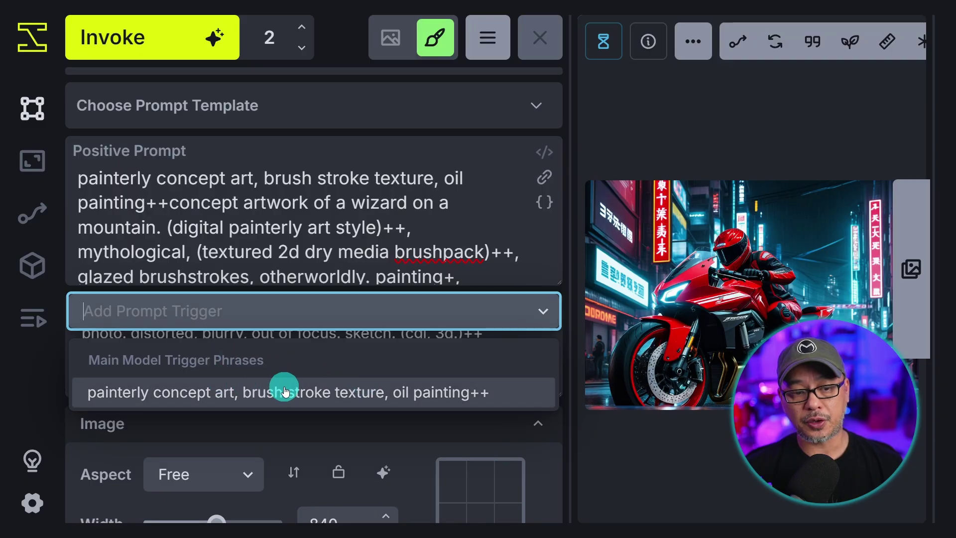
left_click(374, 182)
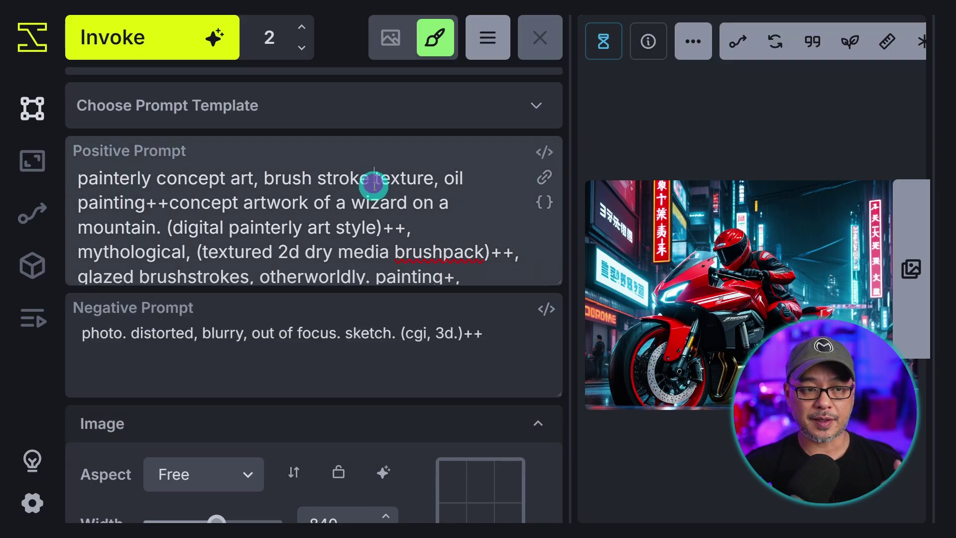
scroll(369, 224, "down", 10)
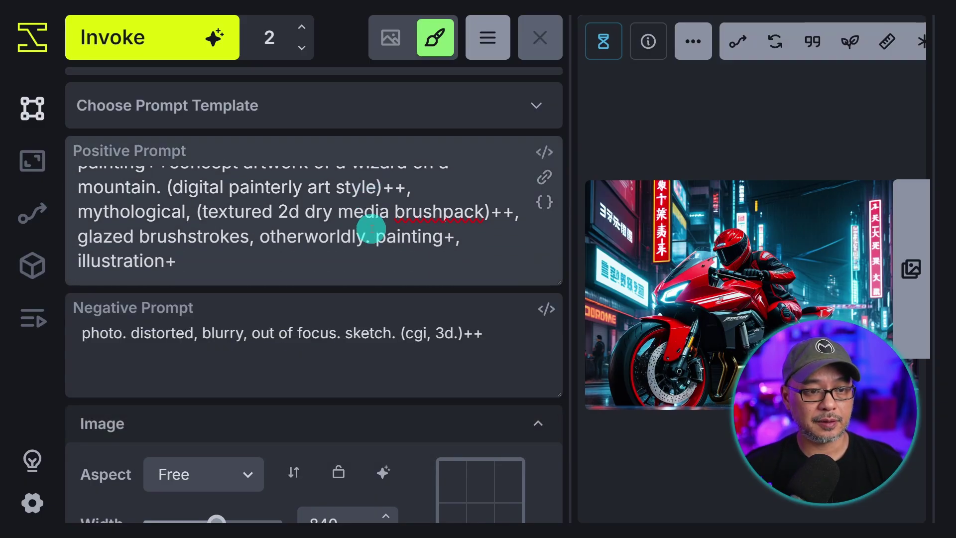
left_click(365, 170)
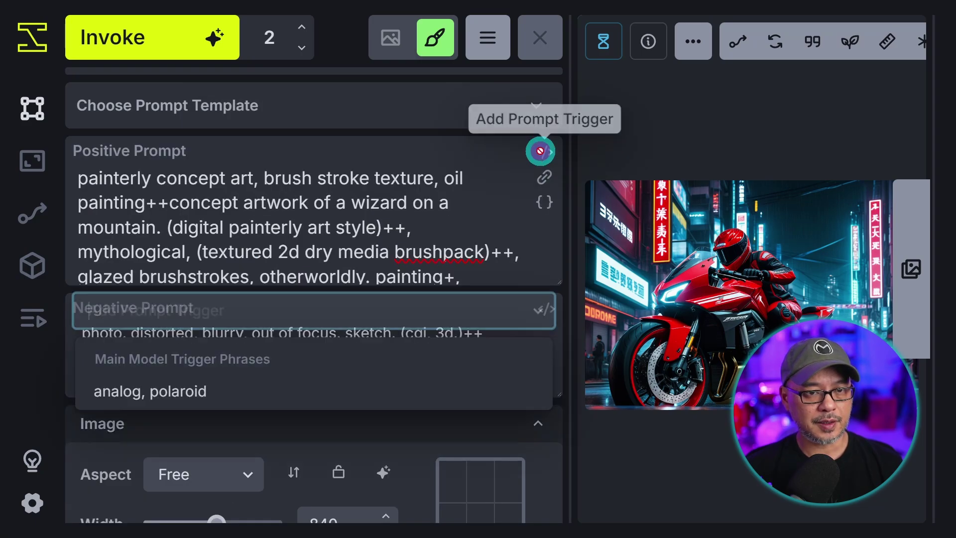
left_click(162, 392)
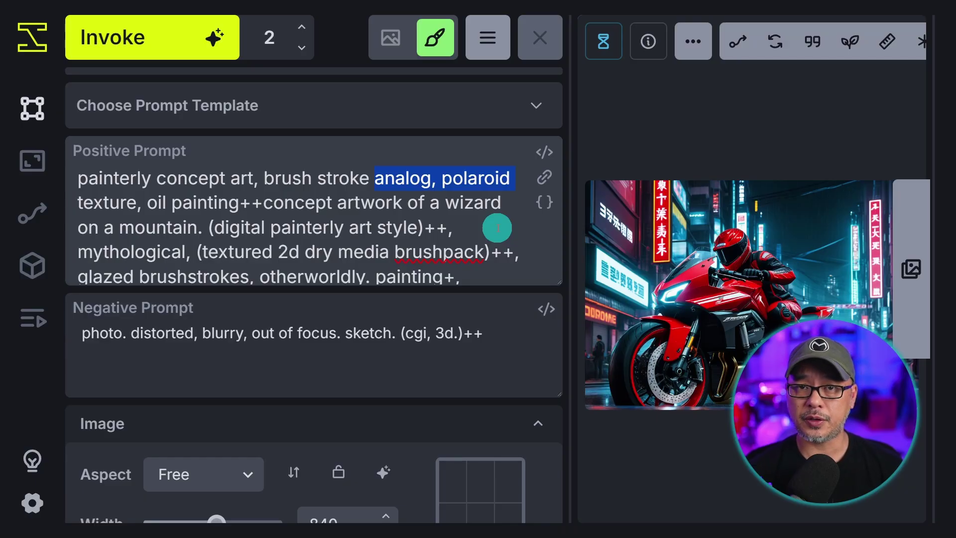
Step: Enable Manual Style Prompting to give the style its own prompt field
left_click(544, 178)
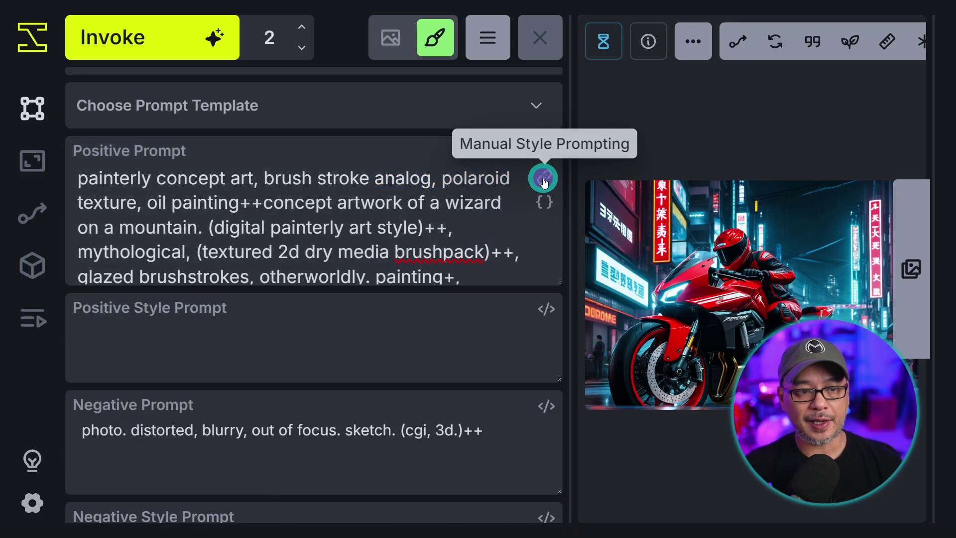
scroll(433, 273, "down", 2)
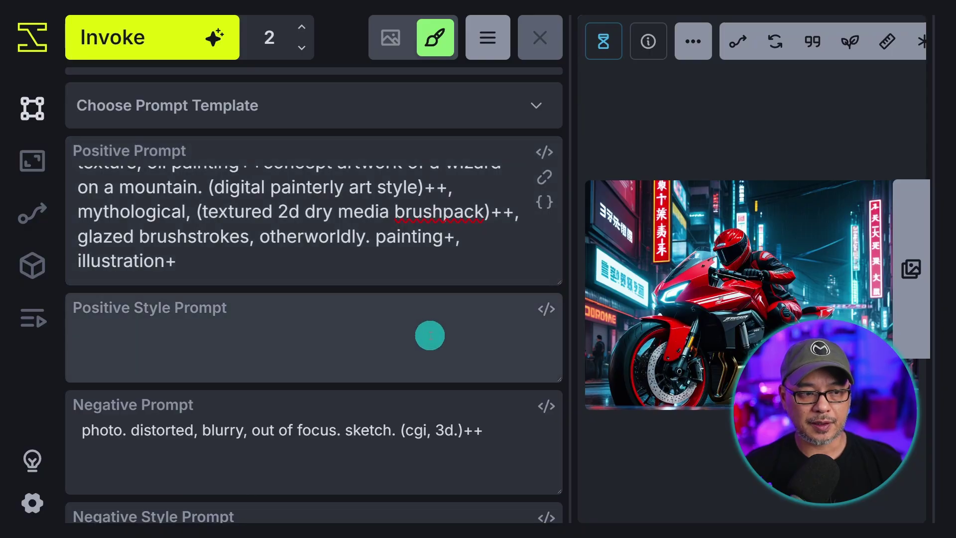
scroll(429, 336, "down", 4)
scroll(429, 337, "up", 4)
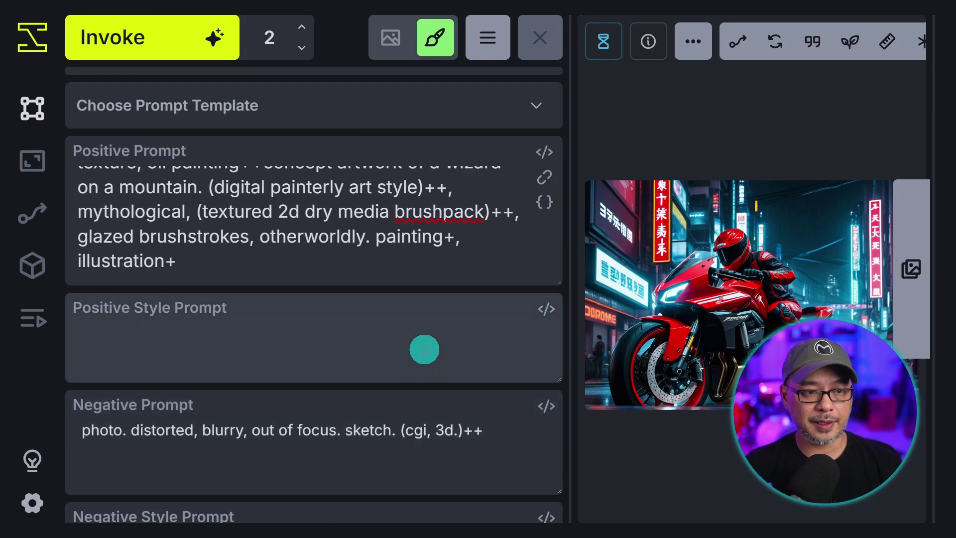
scroll(441, 258, "up", 2)
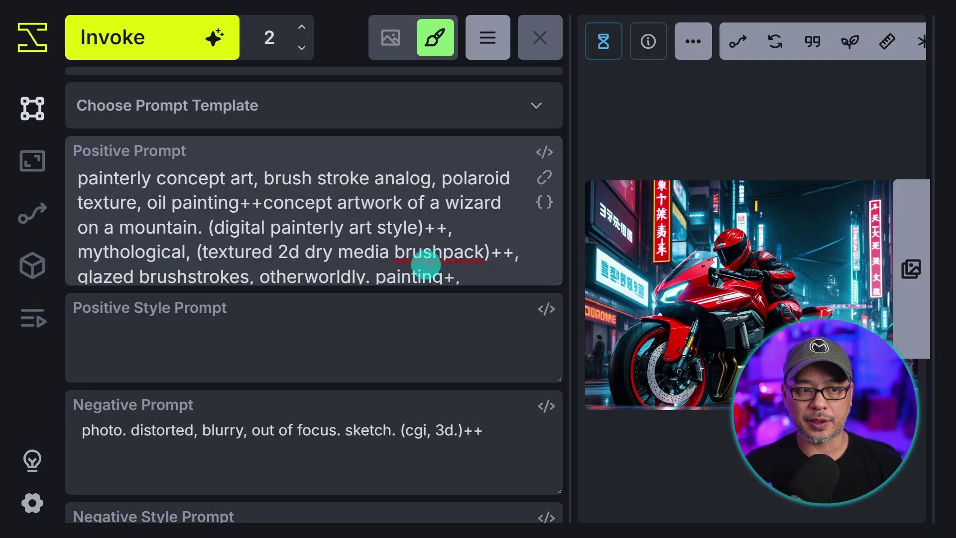
scroll(401, 233, "down", 2)
scroll(401, 234, "up", 2)
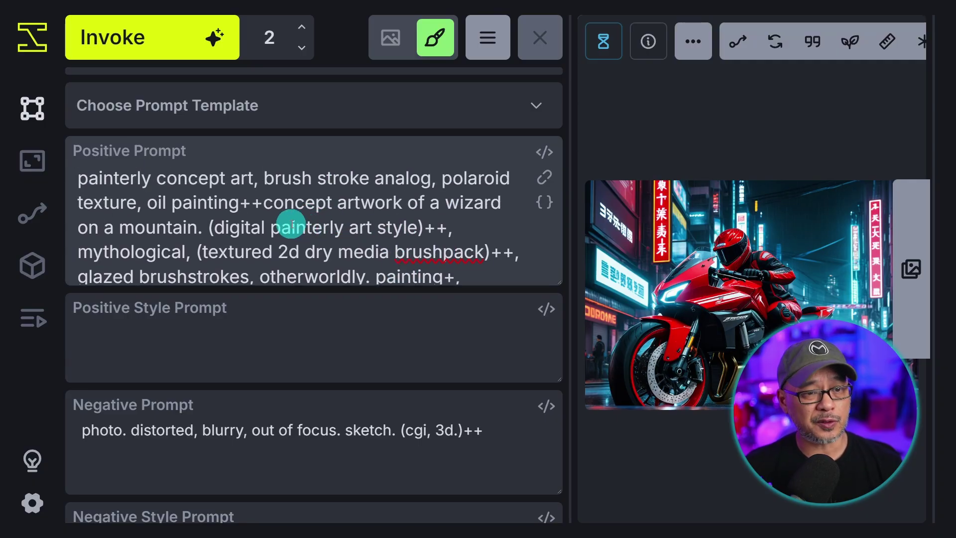
Step: Move the painterly style descriptors from the positive prompt into the Positive Style Prompt
left_click_drag(209, 227, 513, 294)
key("ctrl+c")
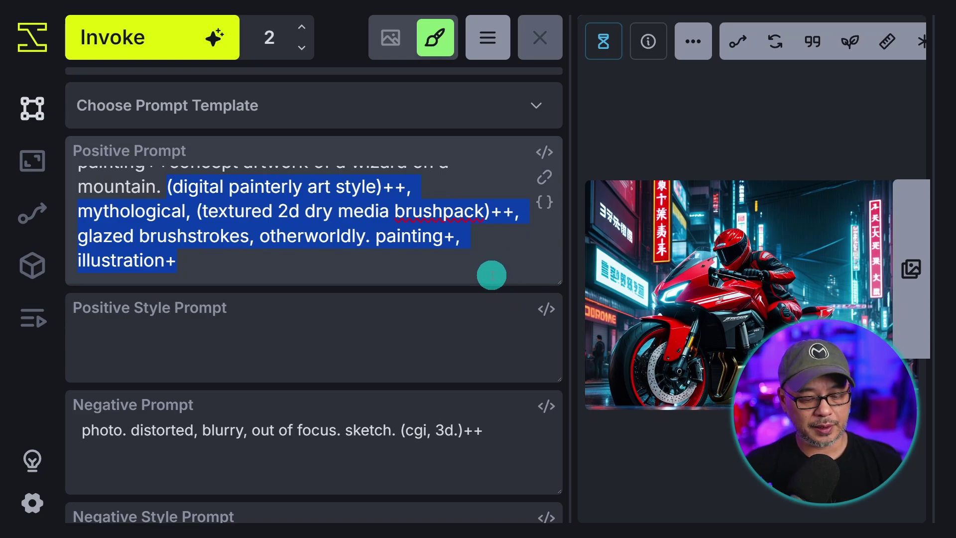
key("BackSpace")
left_click(196, 316)
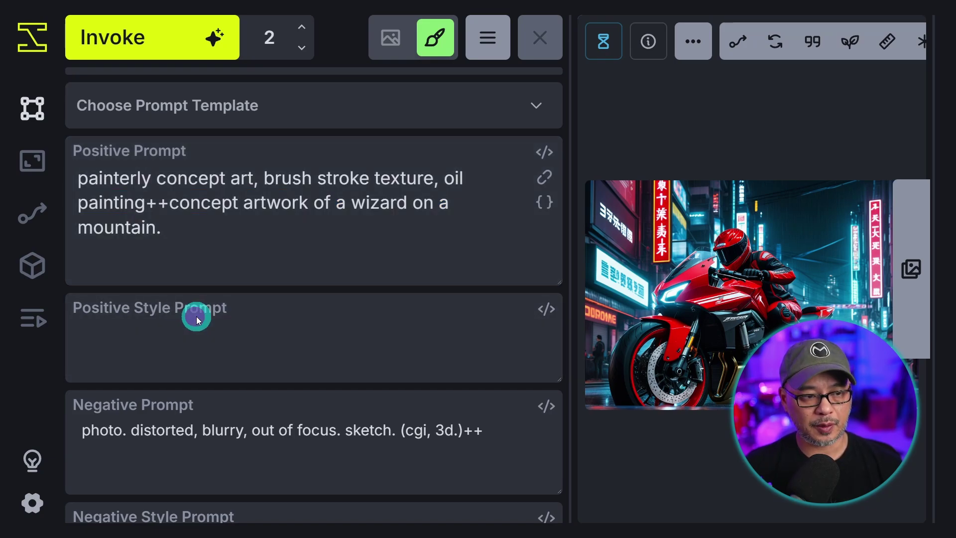
key("ctrl+v")
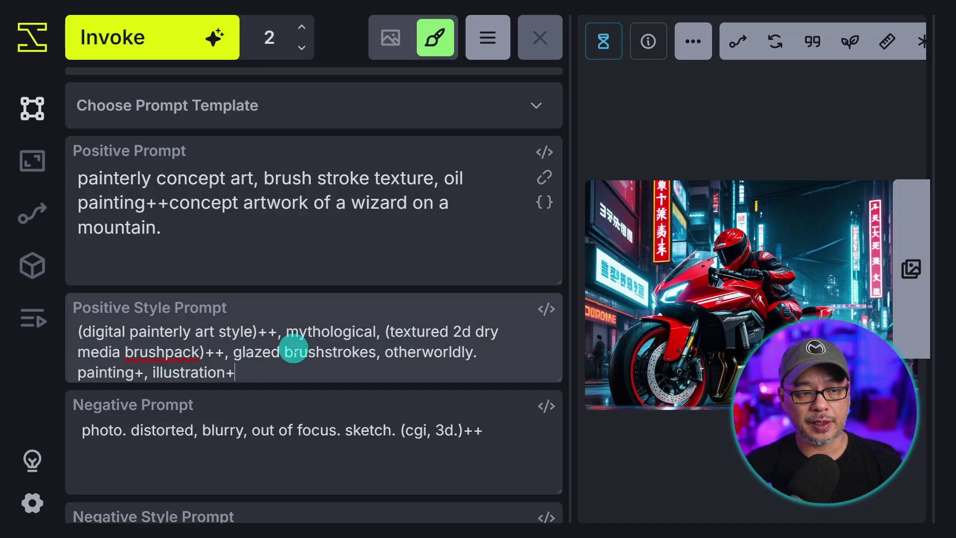
left_click(341, 198)
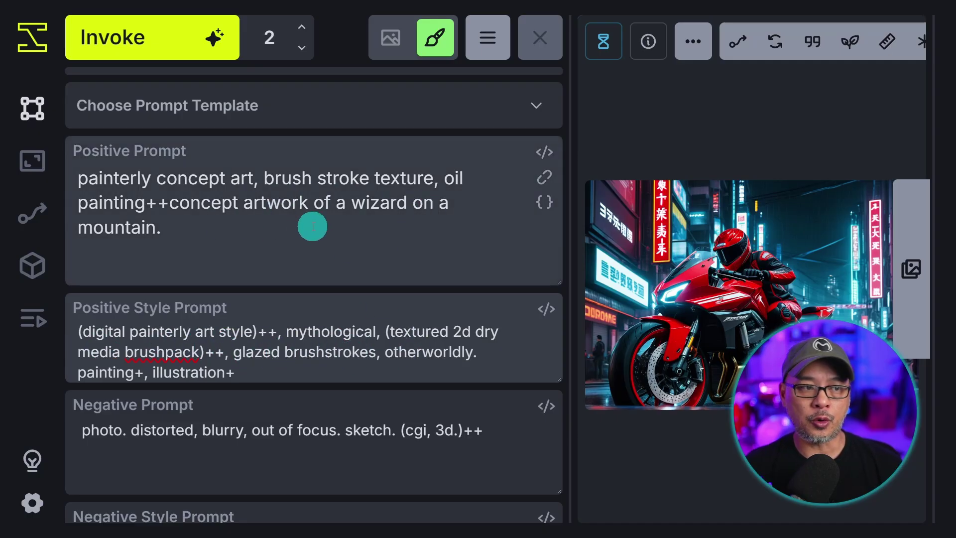
left_click(326, 345)
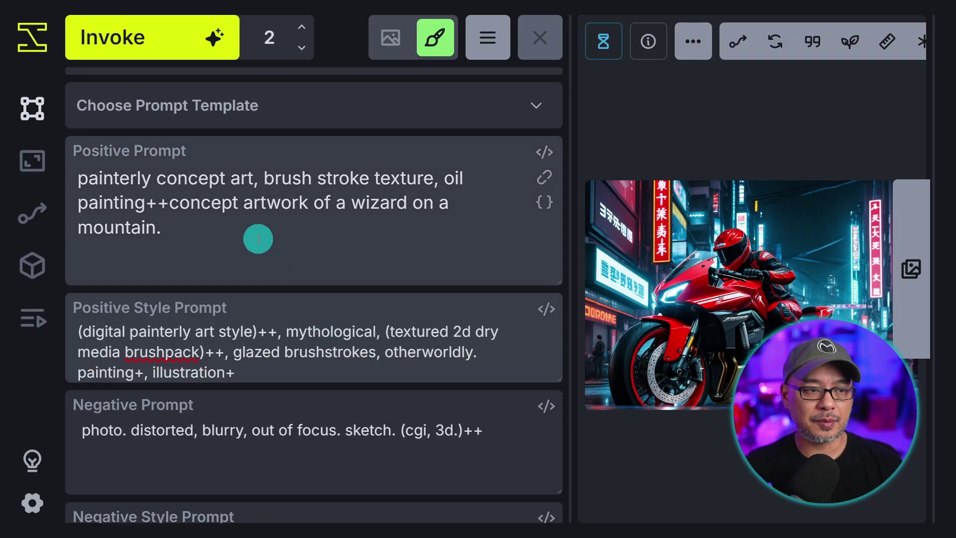
left_click(260, 230)
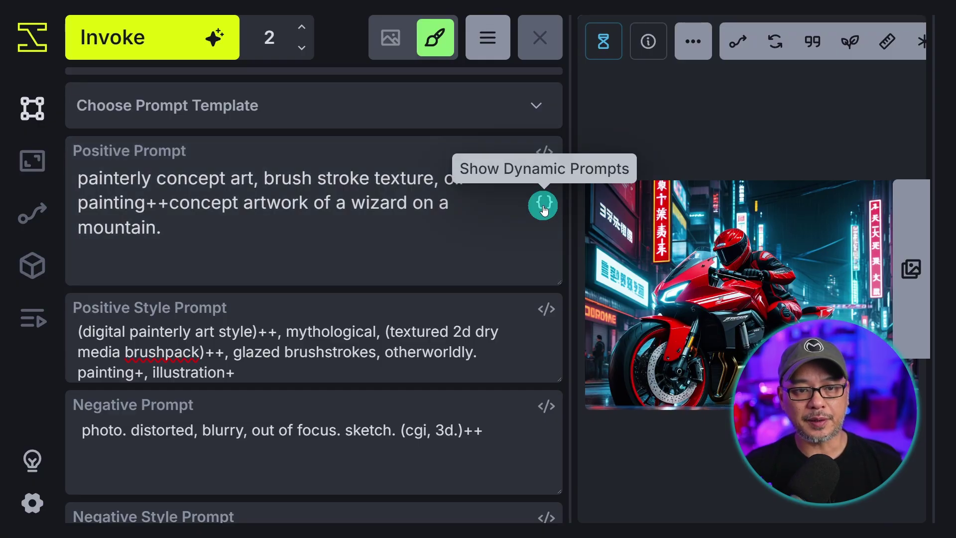
left_click(543, 206)
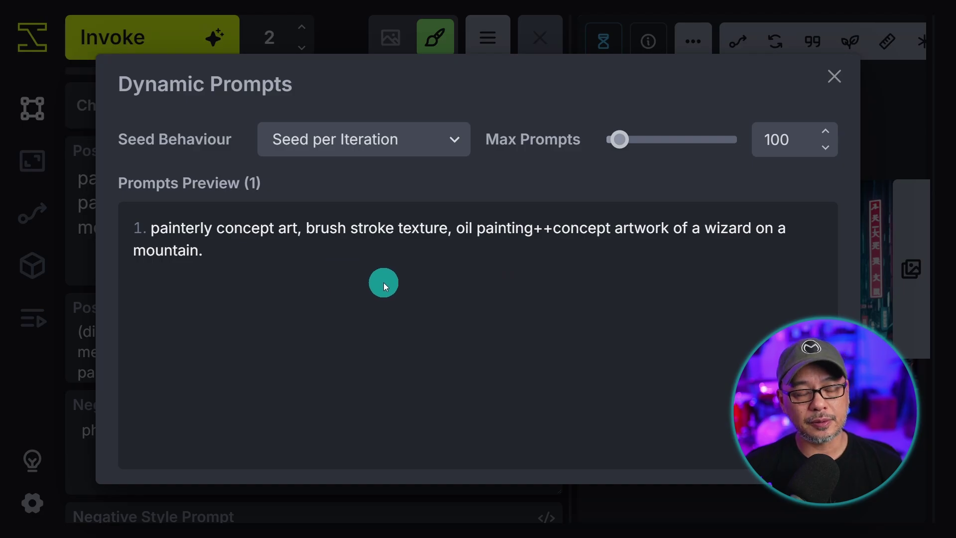
key("Escape")
scroll(498, 239, "down", 5)
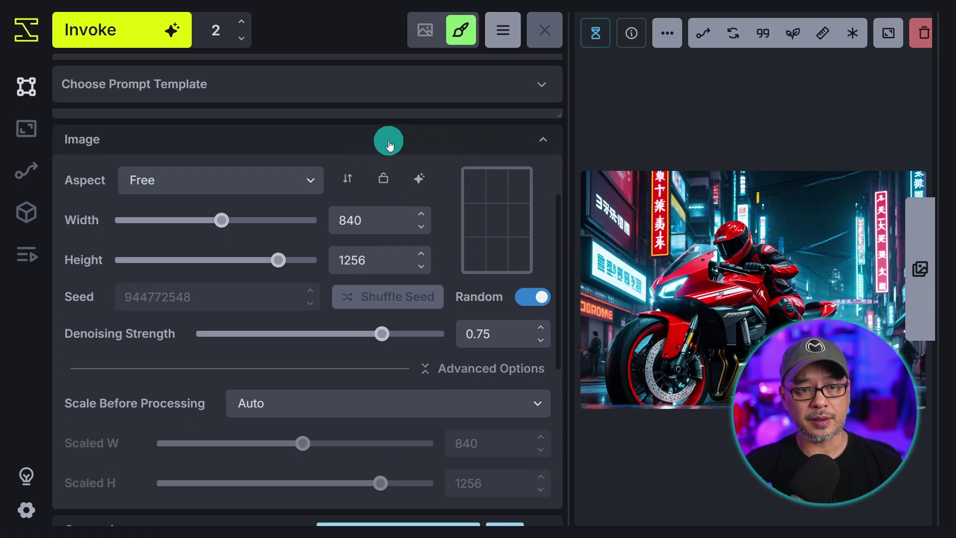
Step: Set the image size to a 1024×1024 square with Optimize size, keeping the Free aspect ratio
left_click(390, 146)
scroll(258, 171, "up", 4)
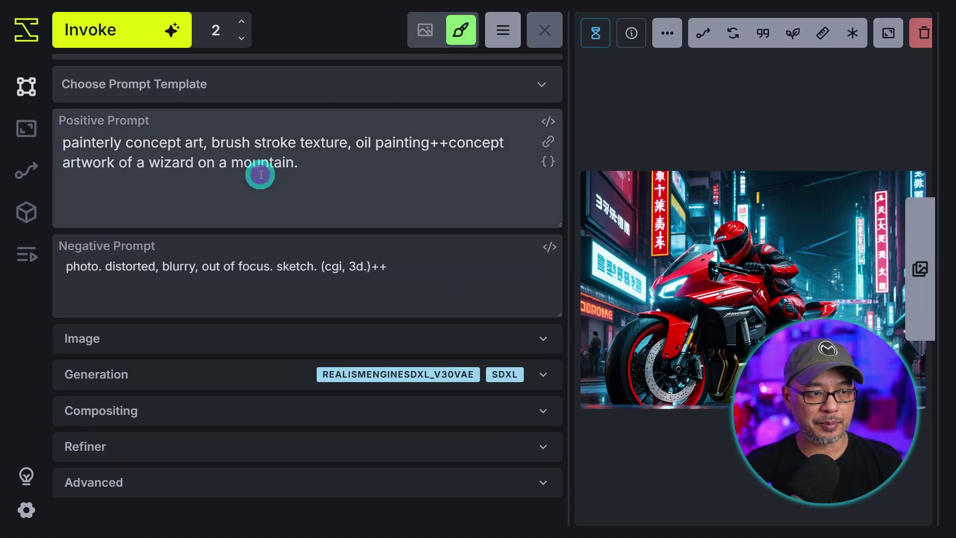
left_click(424, 339)
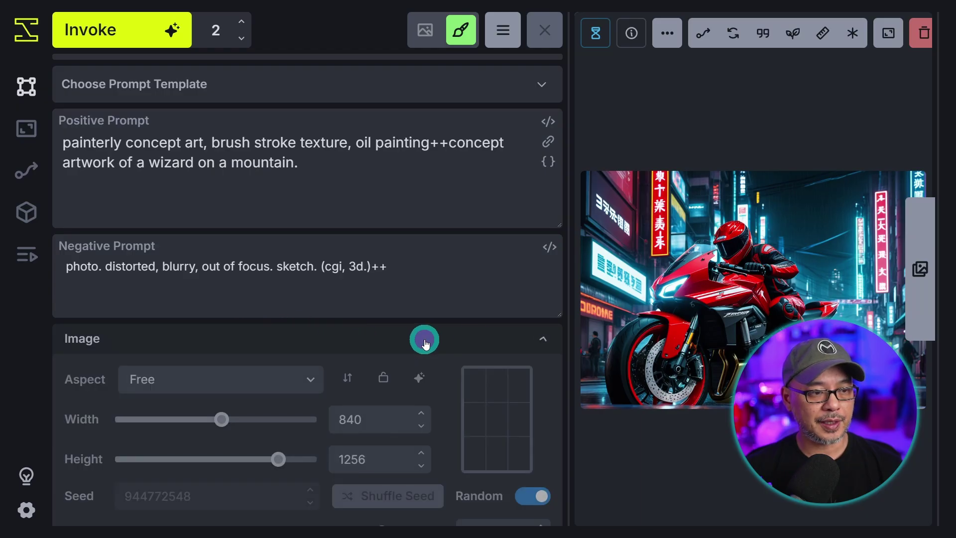
scroll(406, 244, "down", 3)
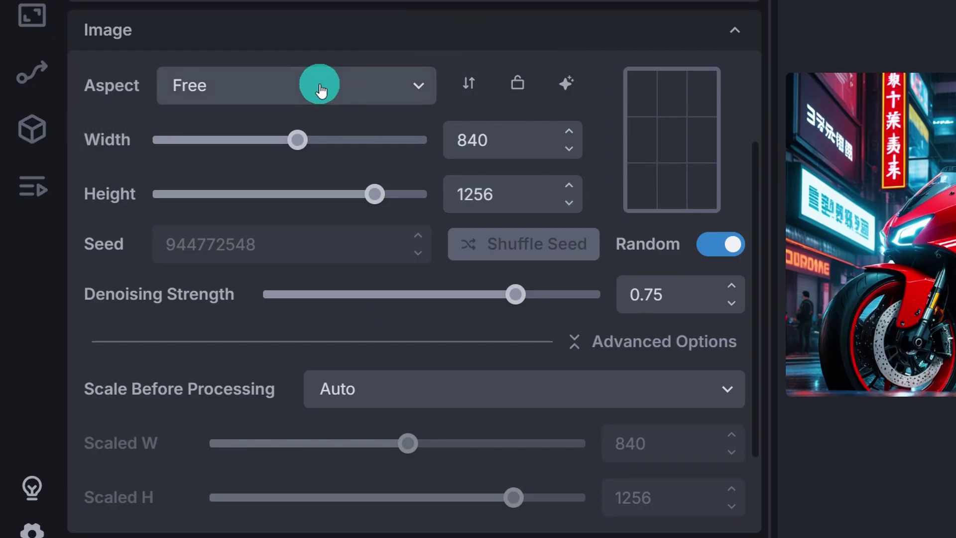
left_click(225, 231)
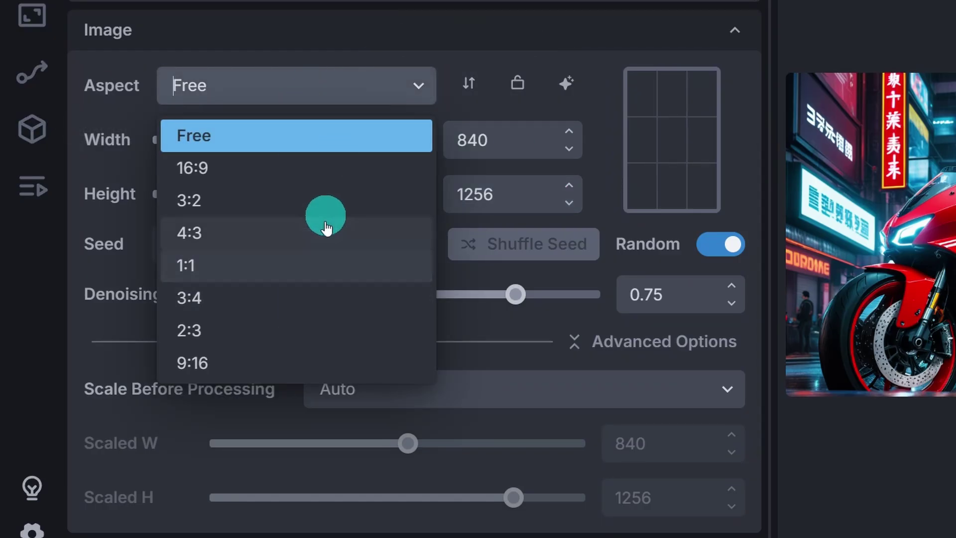
left_click(467, 91)
left_click(467, 91)
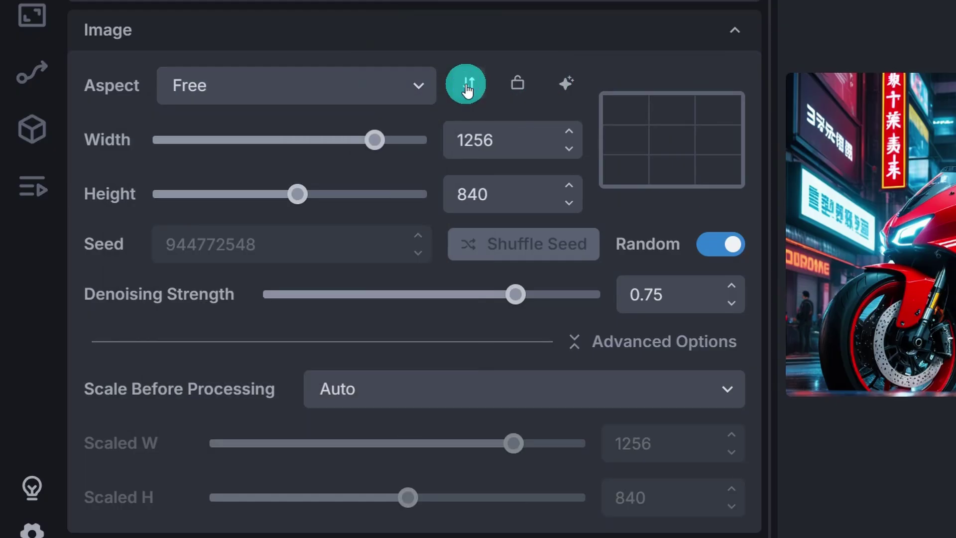
left_click(467, 91)
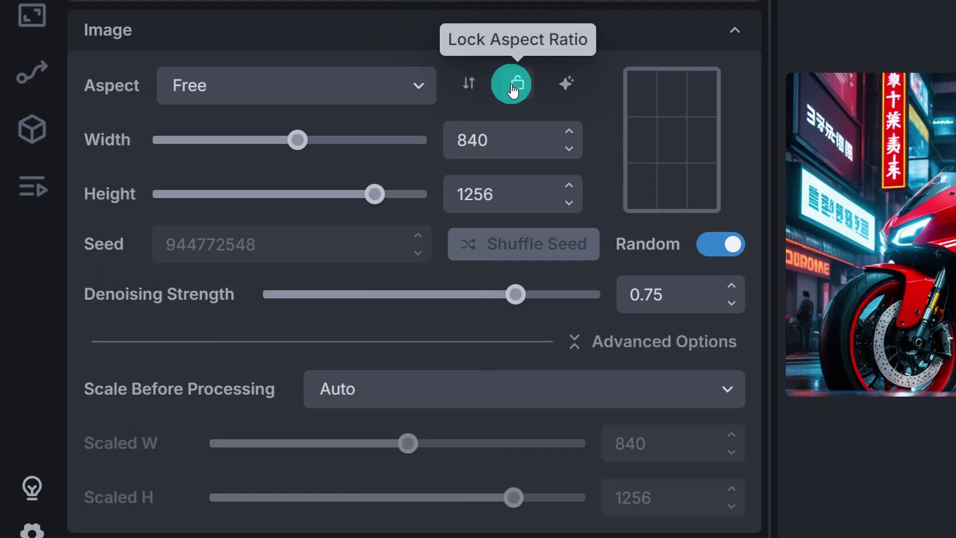
left_click(563, 90)
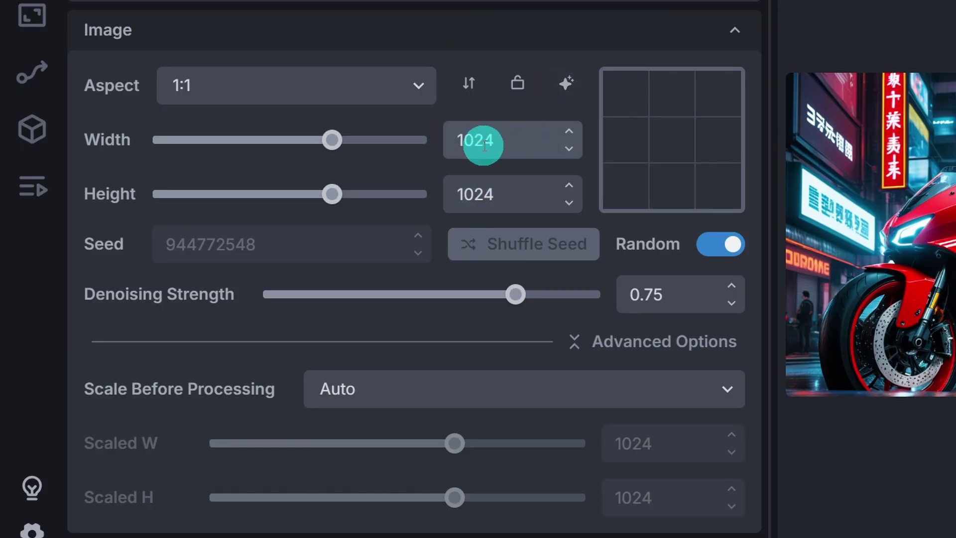
mouse_move(332, 140)
left_mouse_down()
mouse_move(246, 141)
mouse_move(327, 148)
left_mouse_up()
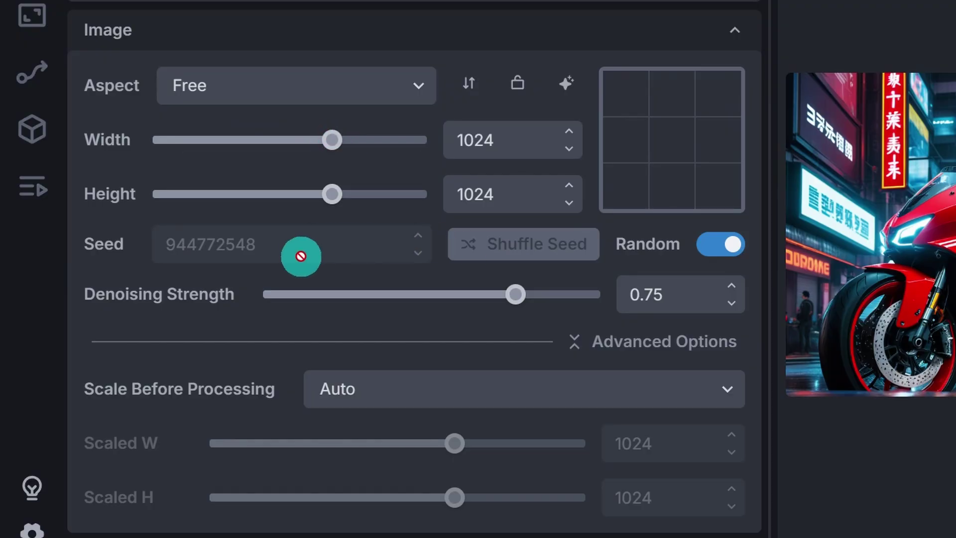
Step: Shuffle the seed twice, then leave the random seed switched on
left_click(718, 245)
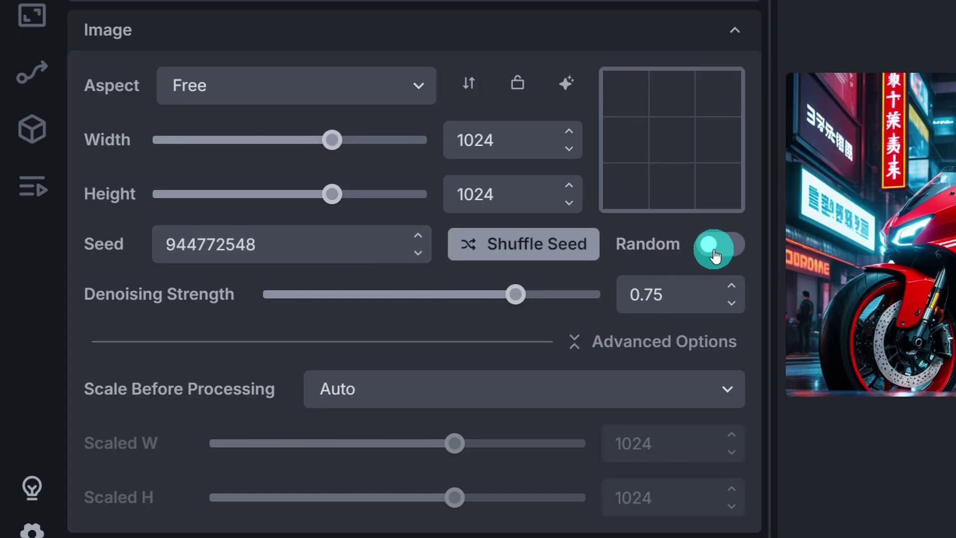
left_click(542, 255)
left_click(546, 251)
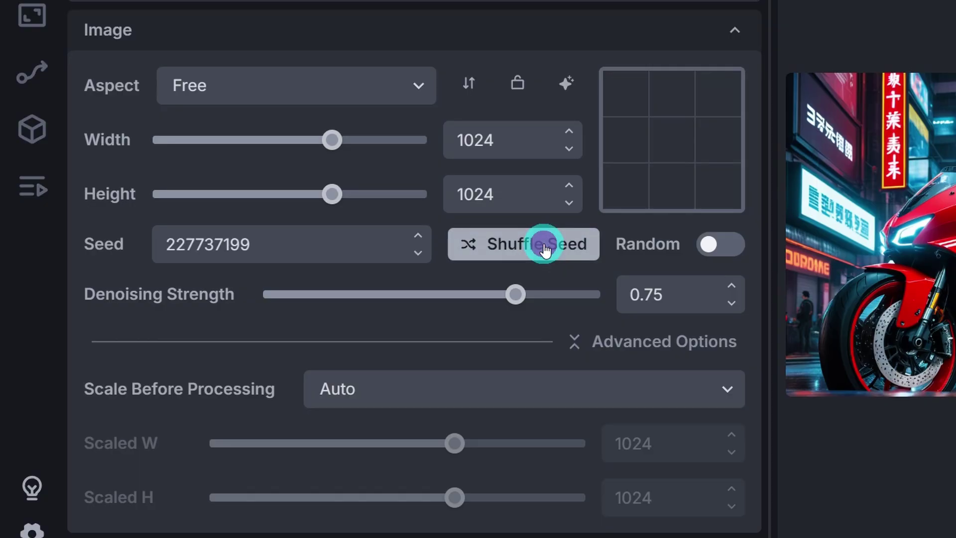
left_click(721, 244)
left_click(513, 298)
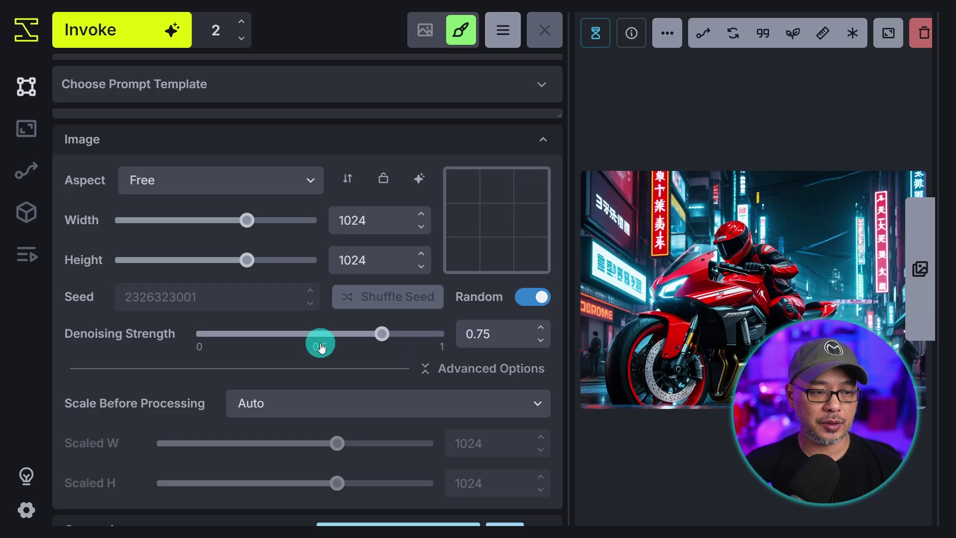
scroll(465, 229, "down", 3)
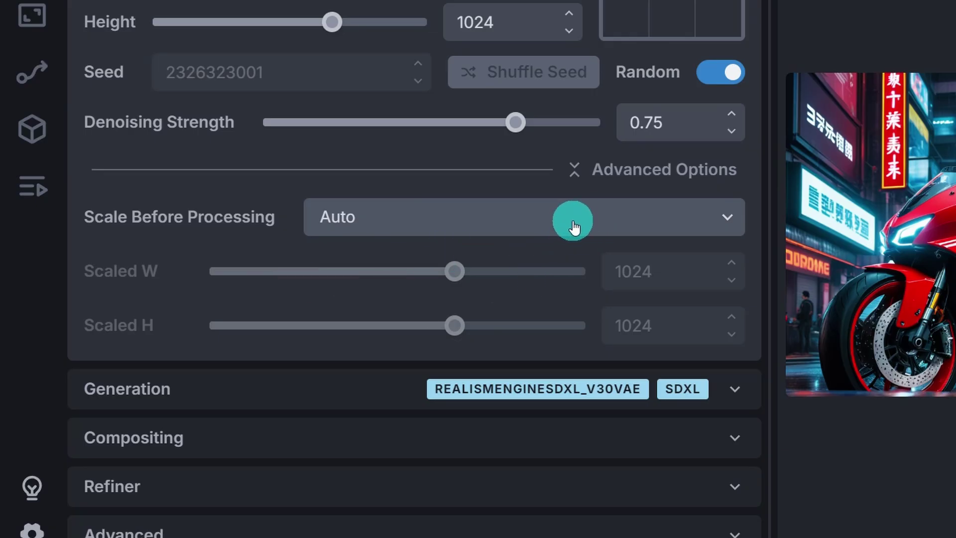
Step: Expand Generation and apply realismEngineSDXL_v30VAE's default generation settings
left_click(224, 393)
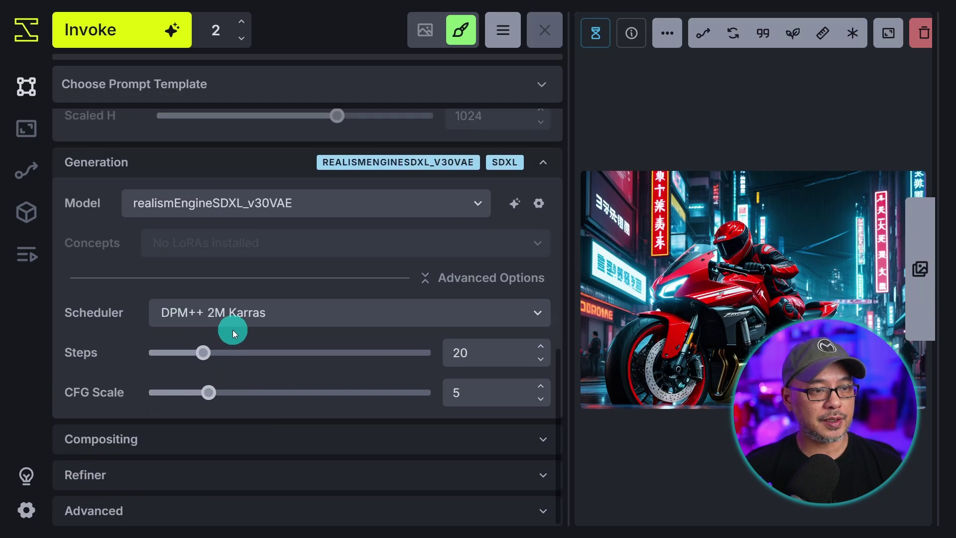
left_click(358, 209)
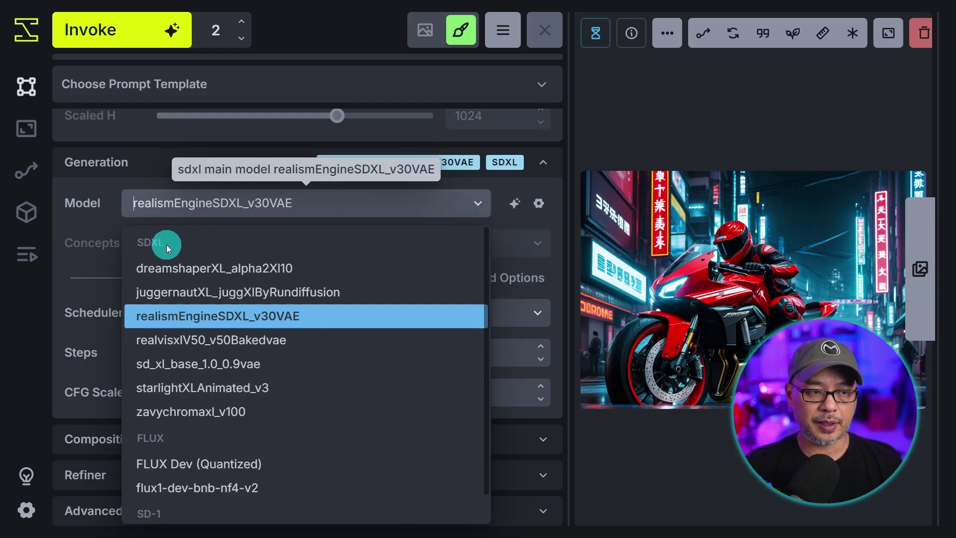
scroll(331, 326, "down", 1)
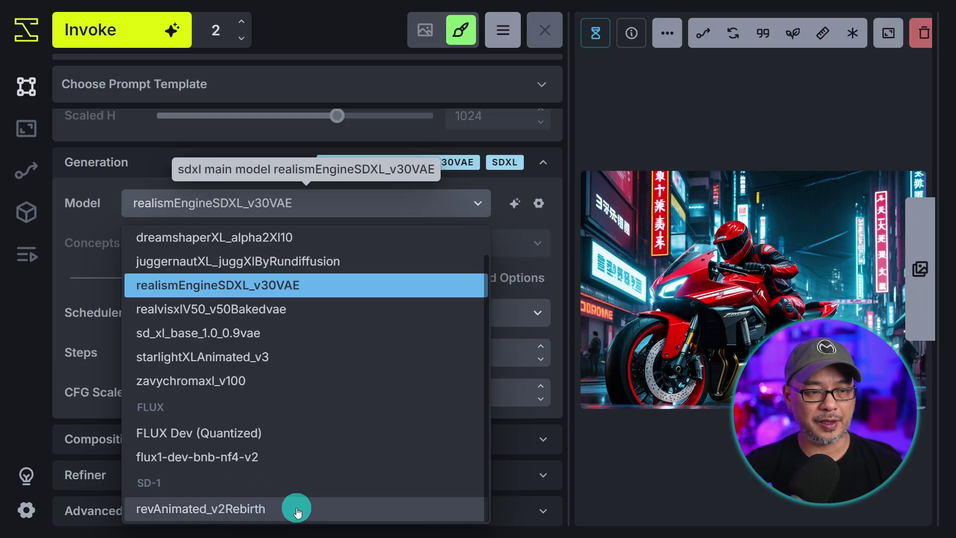
left_click(193, 207)
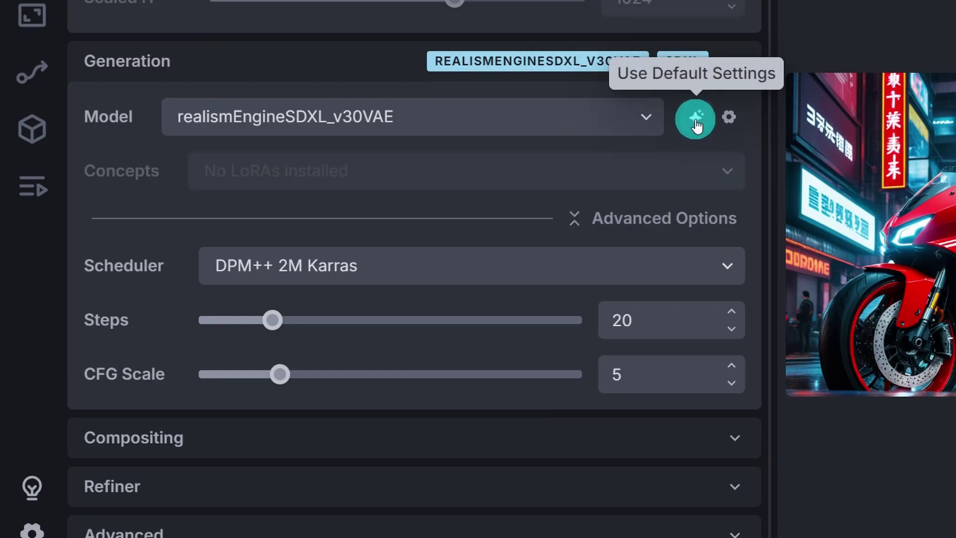
left_click(696, 124)
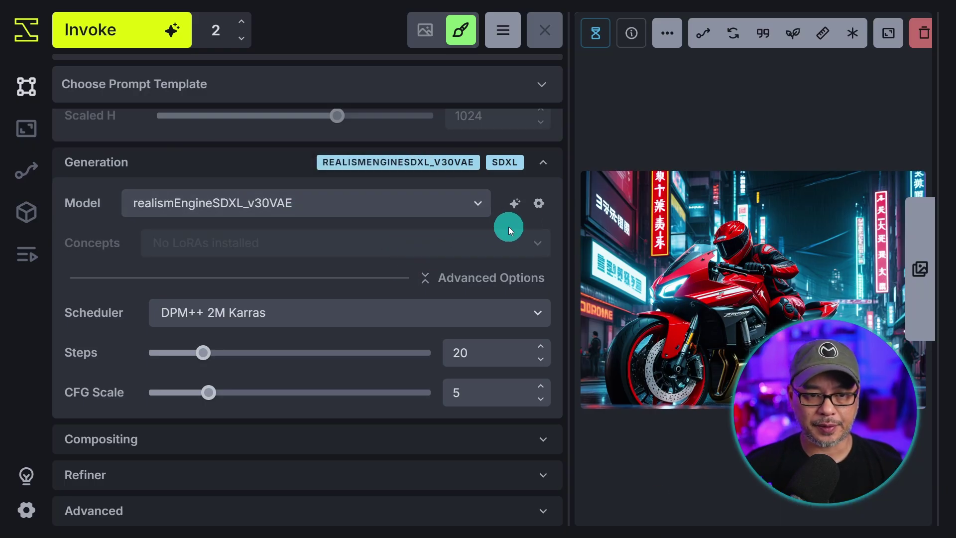
left_click(539, 203)
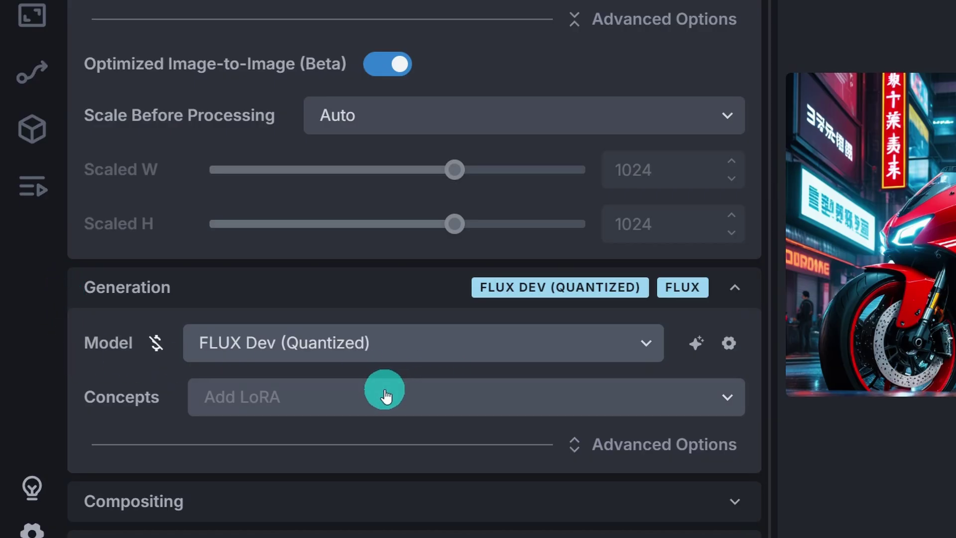
Step: Add the Hyper-FLUX.1-dev-8steps-lora concept with a weight of 0.54
left_click(385, 395)
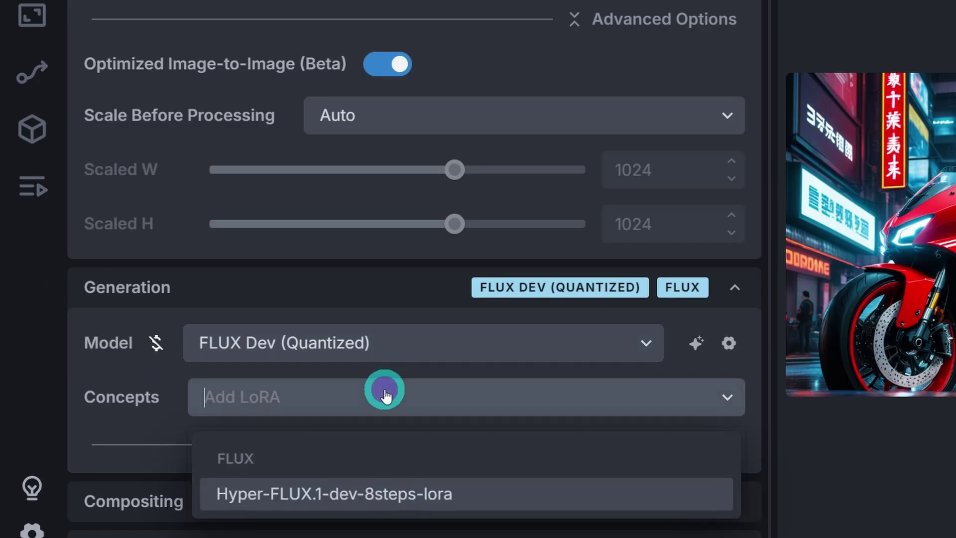
left_click(364, 482)
left_click(90, 252)
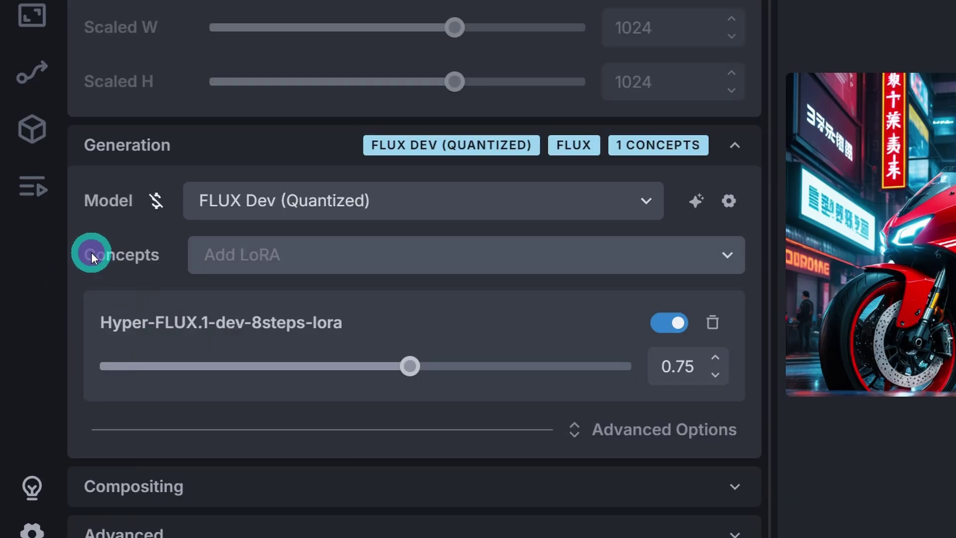
left_click_drag(409, 366, 373, 366)
left_click(666, 370)
double_click(666, 370)
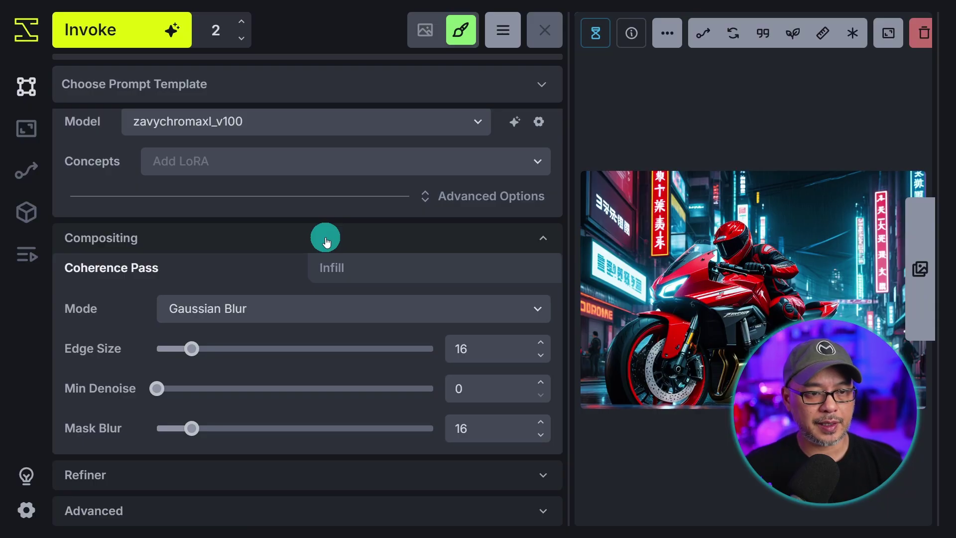
Step: In Refiner, choose sd_xl_refiner_1.0_0.9vae, then clear it to use no refiner
left_click(326, 240)
left_click(349, 192)
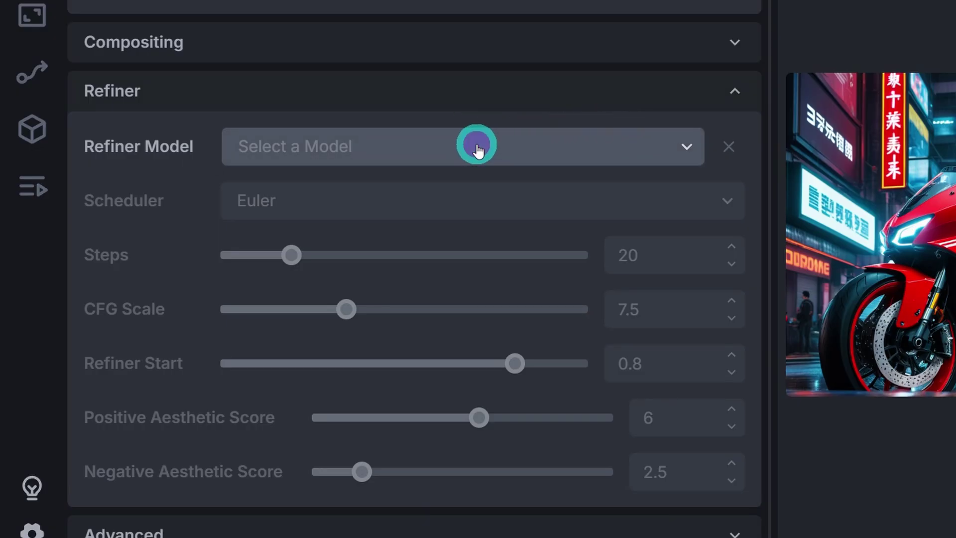
left_click(476, 146)
left_click(548, 194)
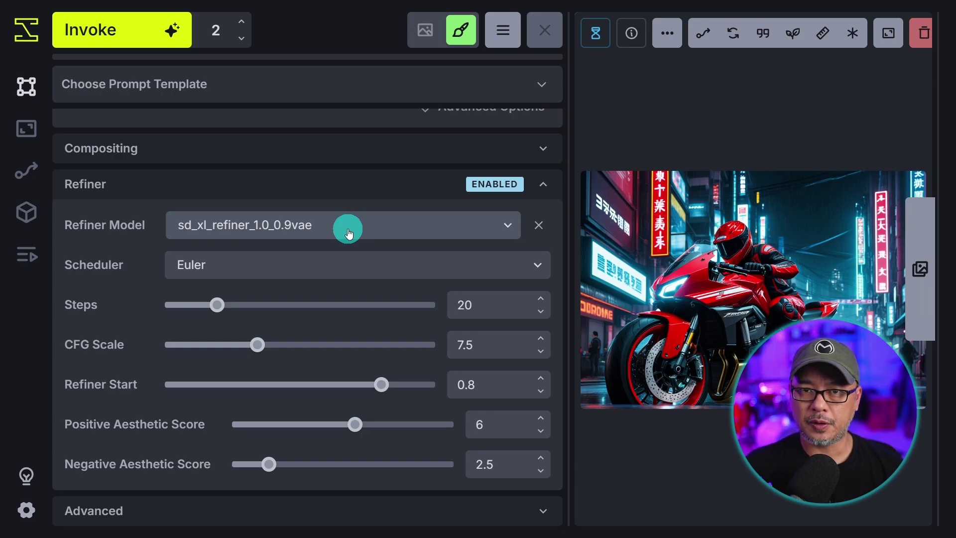
left_click(348, 234)
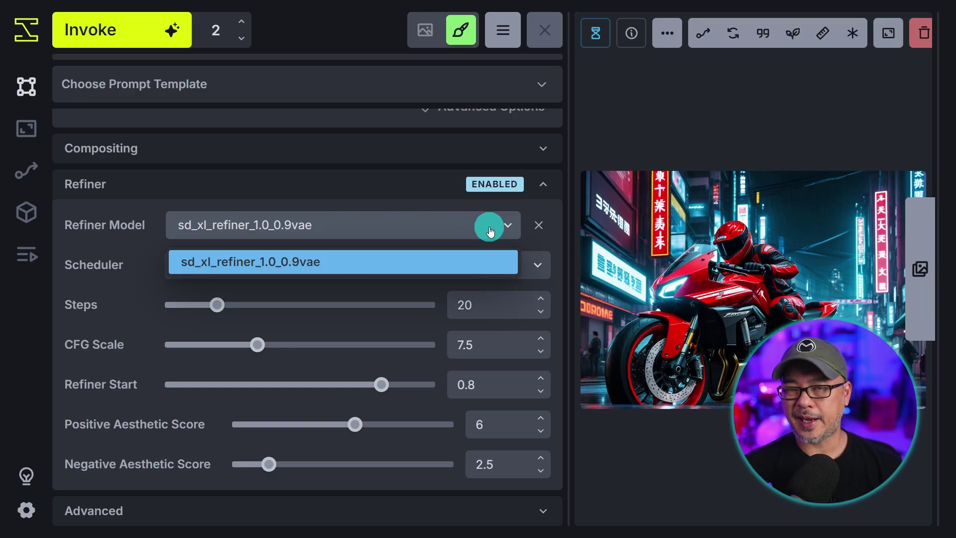
left_click(536, 228)
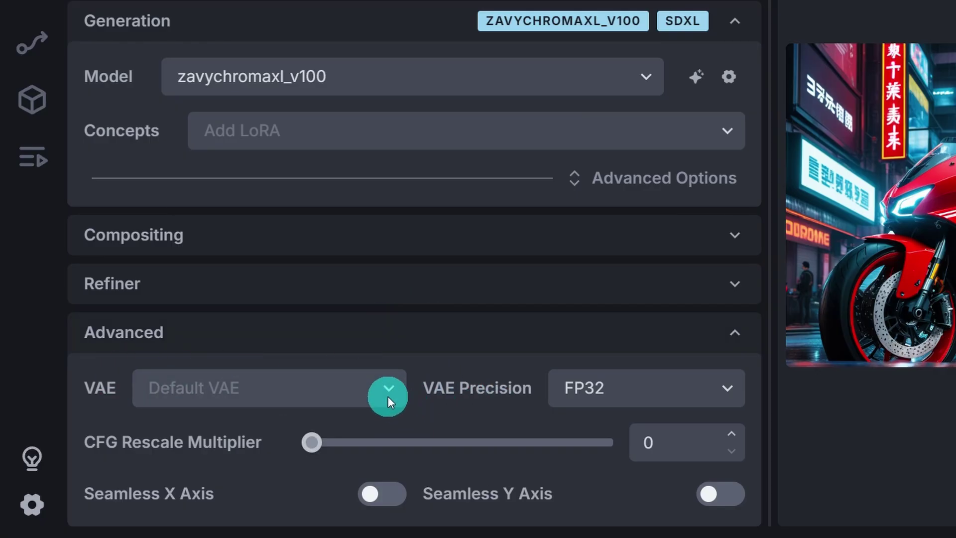
Step: Keep the Default VAE at FP32 and switch on Seamless X and Y axes
left_click(347, 388)
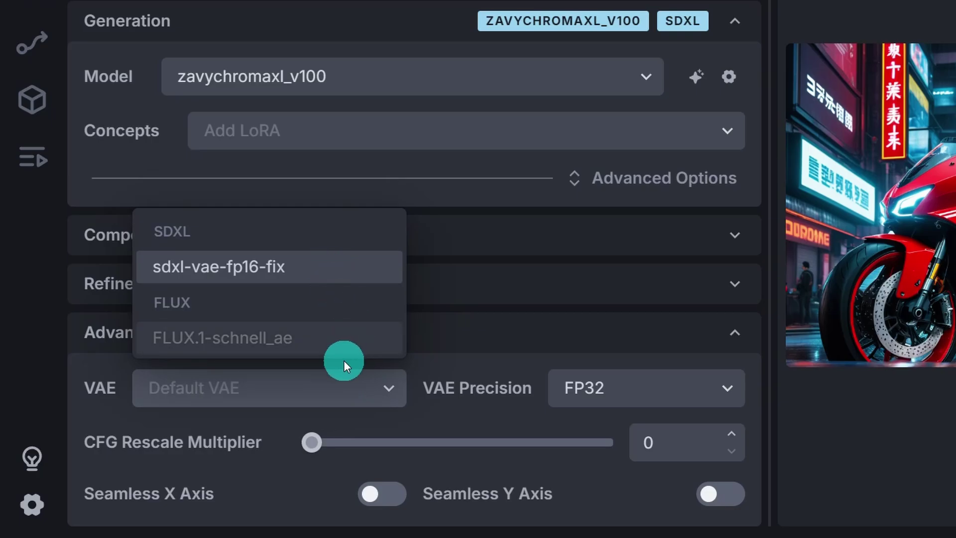
left_click(499, 389)
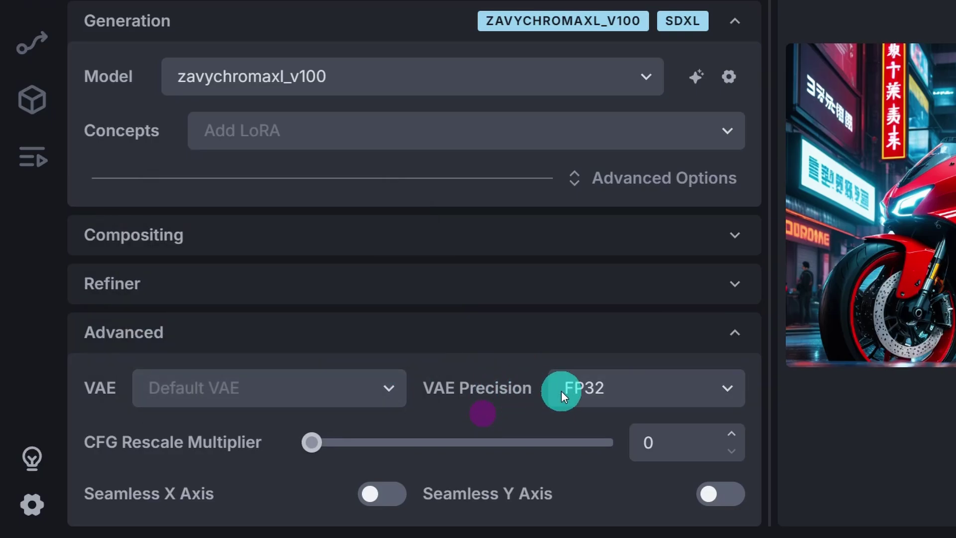
left_click(667, 393)
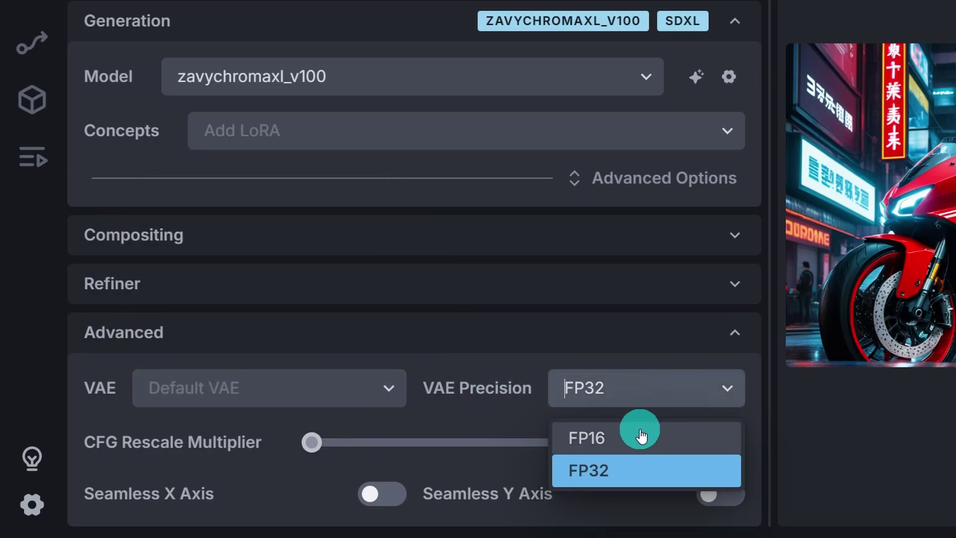
left_click(464, 411)
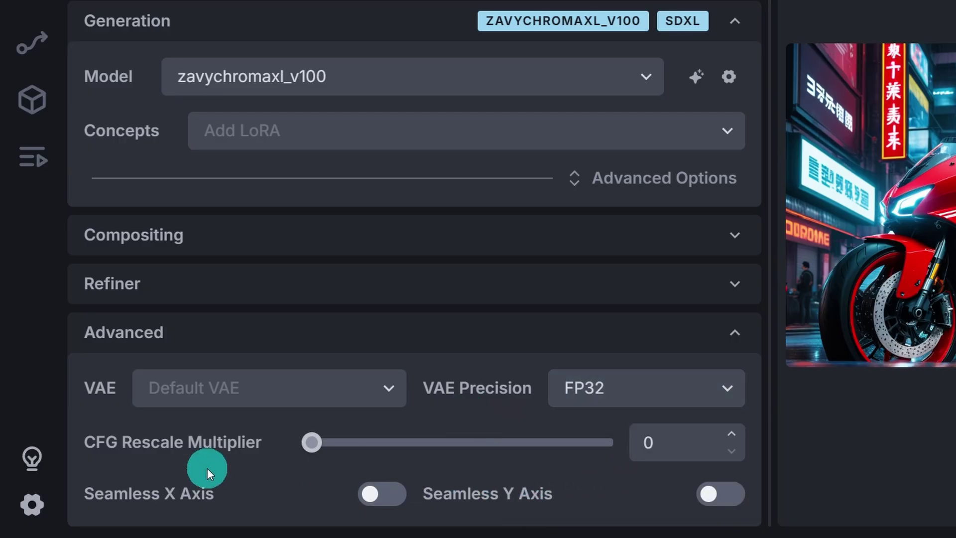
left_click(382, 494)
left_click(722, 498)
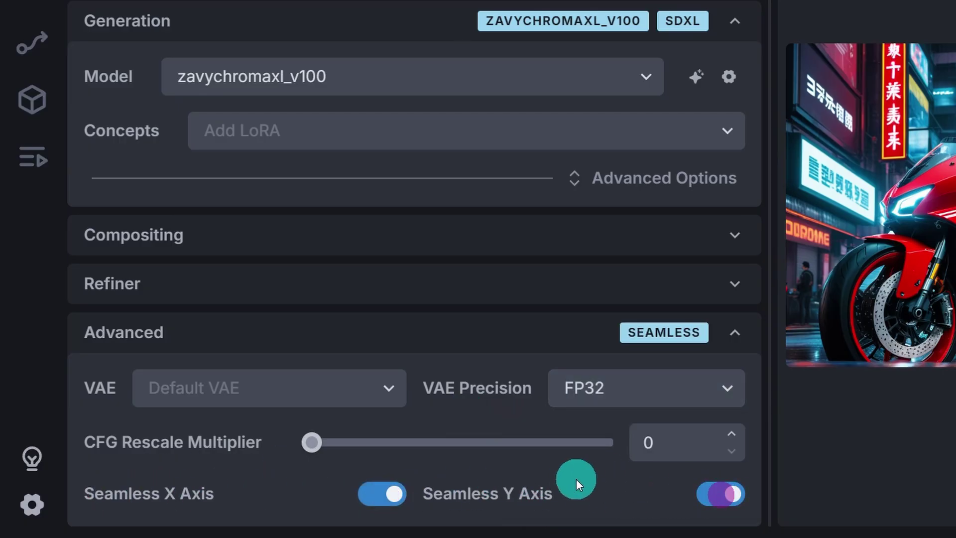